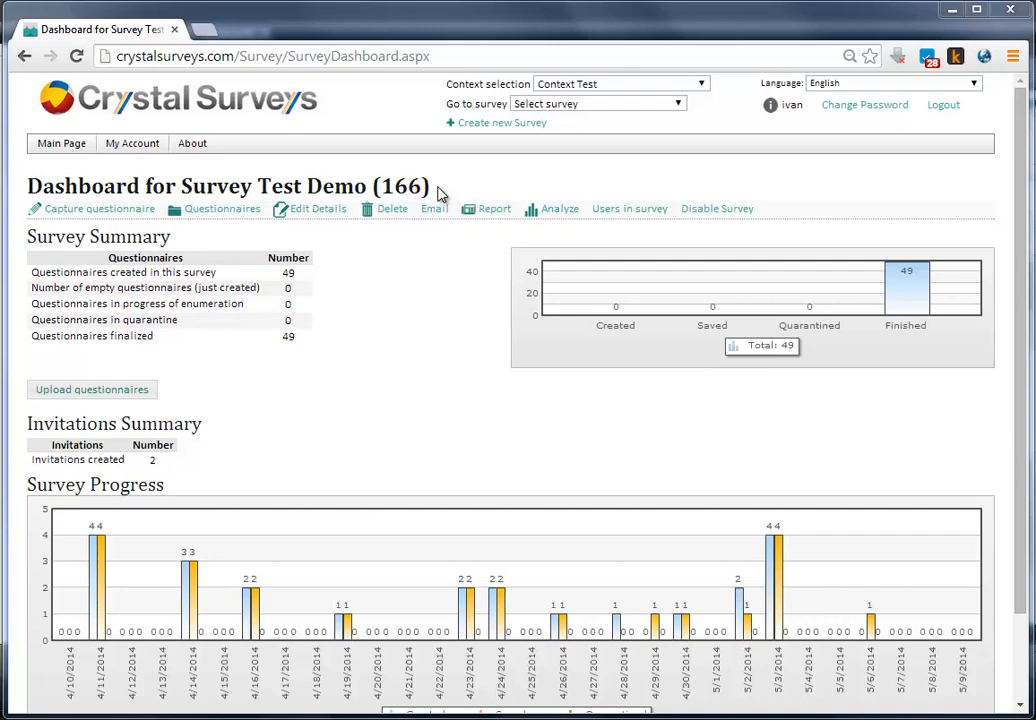
Step: Browse the list of questionnaires in the Test Demo survey and view the map location of questionnaire 6655
left_click(255, 211)
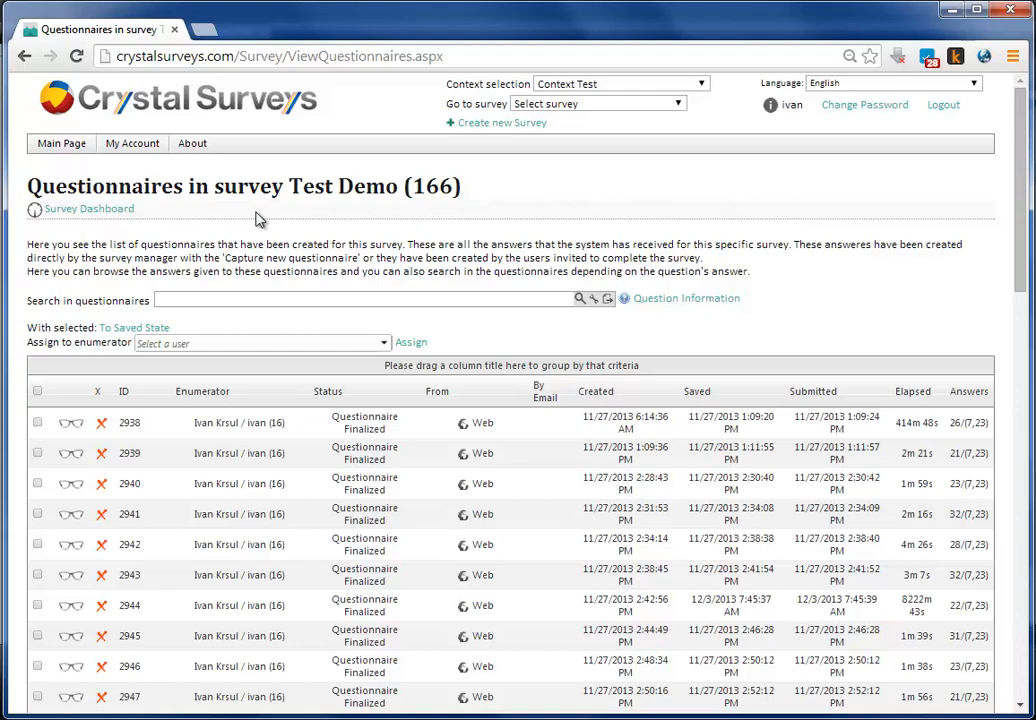
scroll(256, 219, "down", 12)
scroll(256, 219, "down", 3)
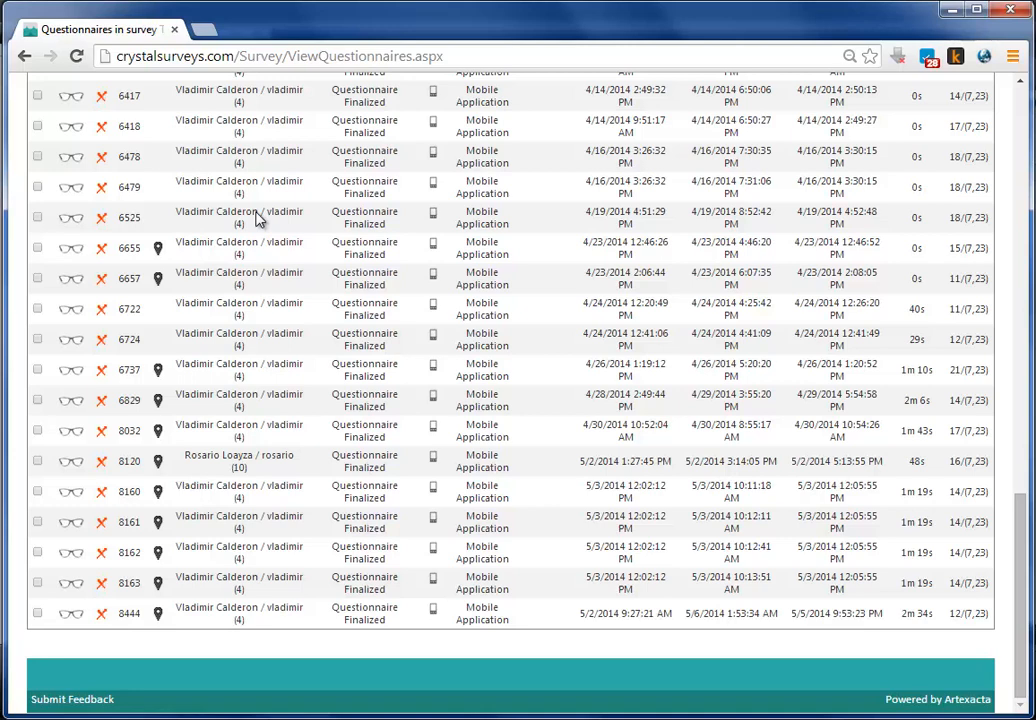
left_click(158, 250)
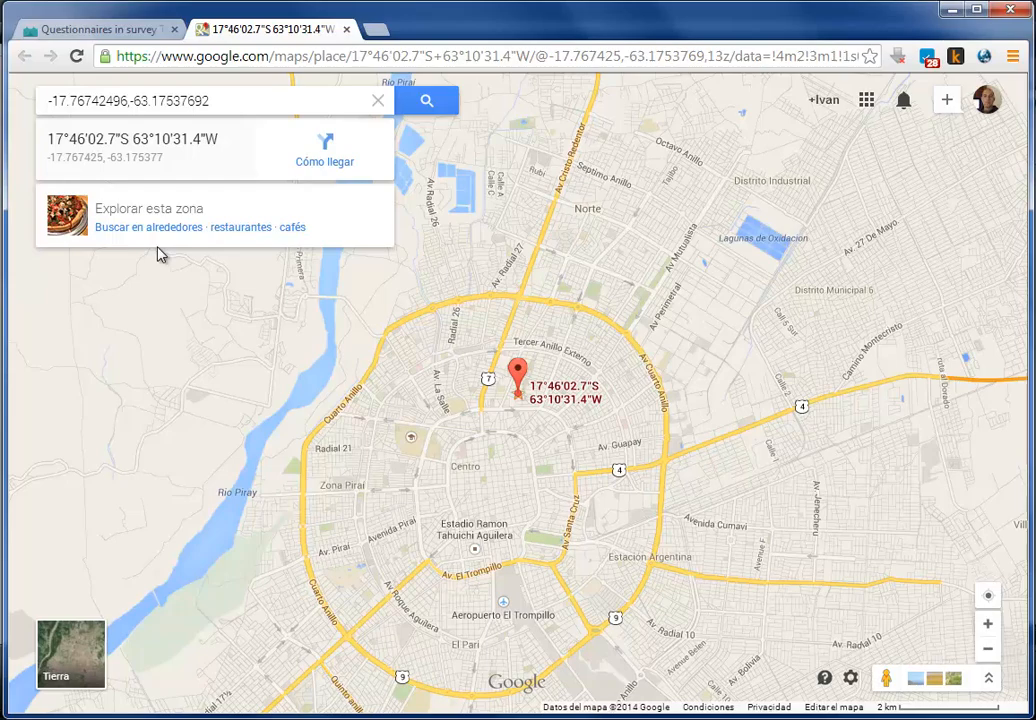
left_click(346, 29)
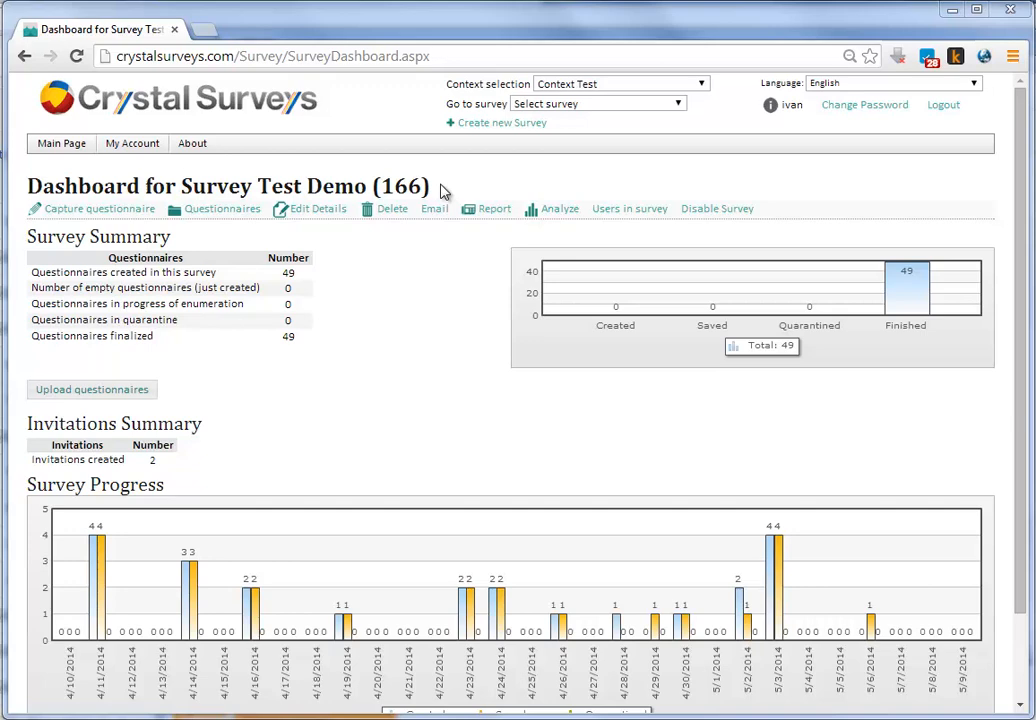
Step: Open the survey report and examine the answer counts for the User Education Level question
left_click(490, 209)
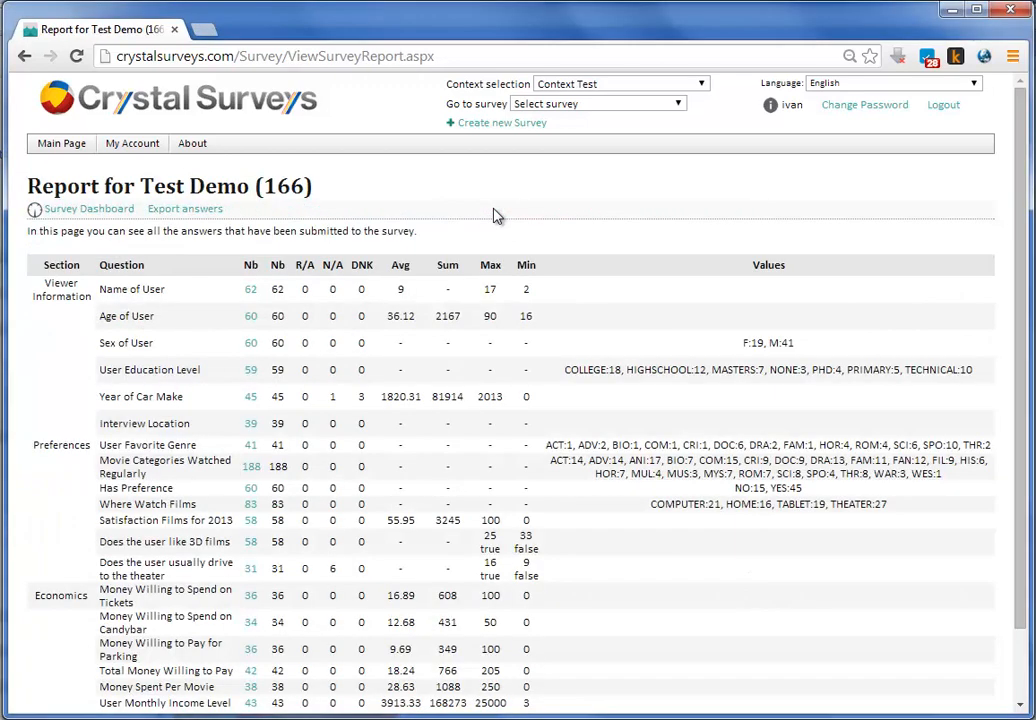
scroll(494, 216, "down", 1)
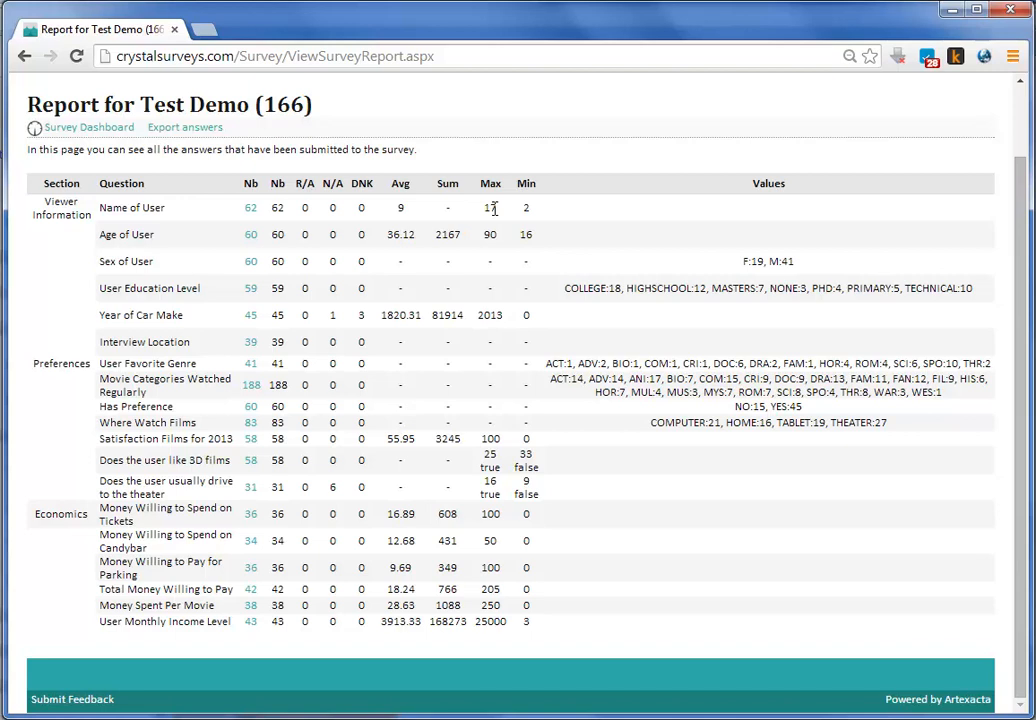
double_click(113, 287)
triple_click(115, 287)
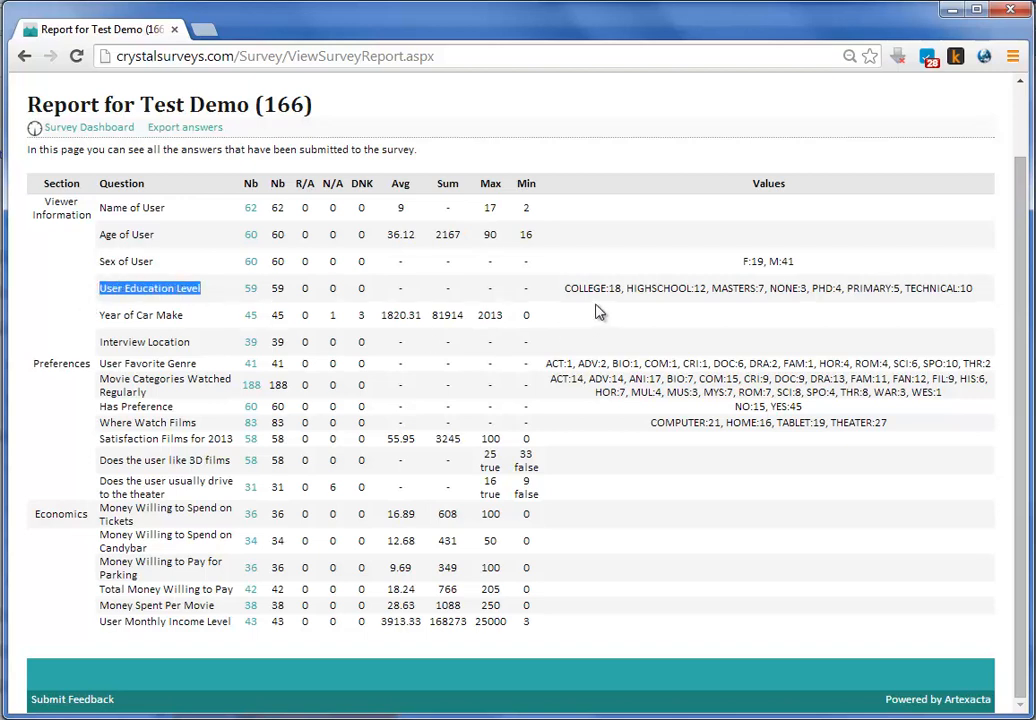
left_click_drag(566, 289, 621, 292)
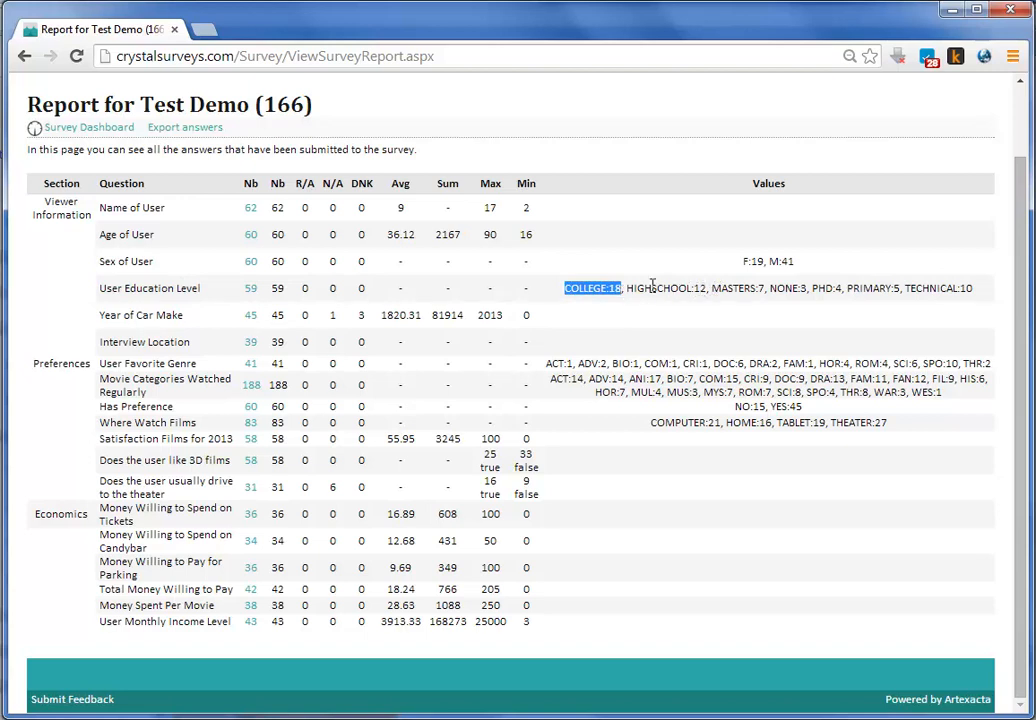
left_click(730, 293)
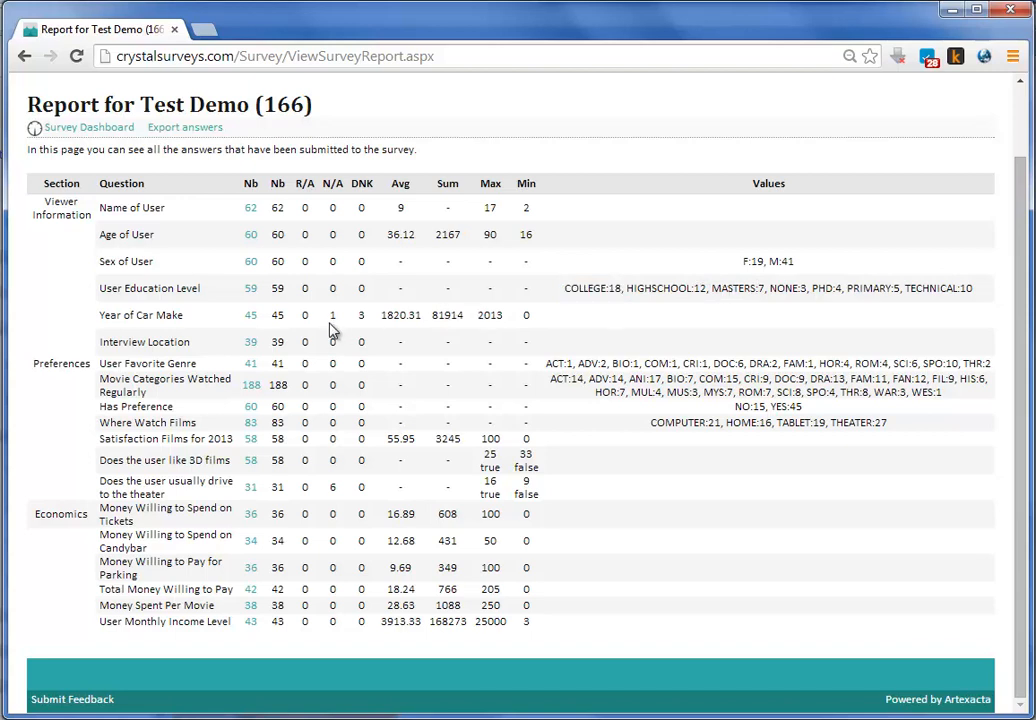
Step: Review the individual questionnaire answers behind the User Education Level count, and return to the report
left_click(251, 293)
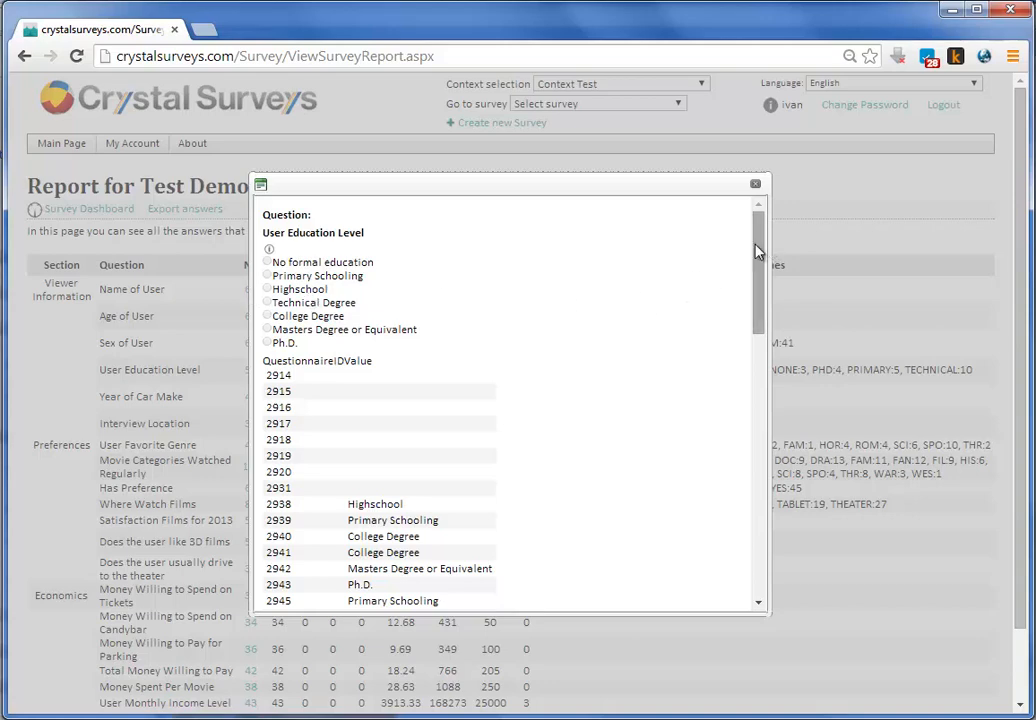
left_click_drag(755, 252, 730, 231)
left_click(755, 184)
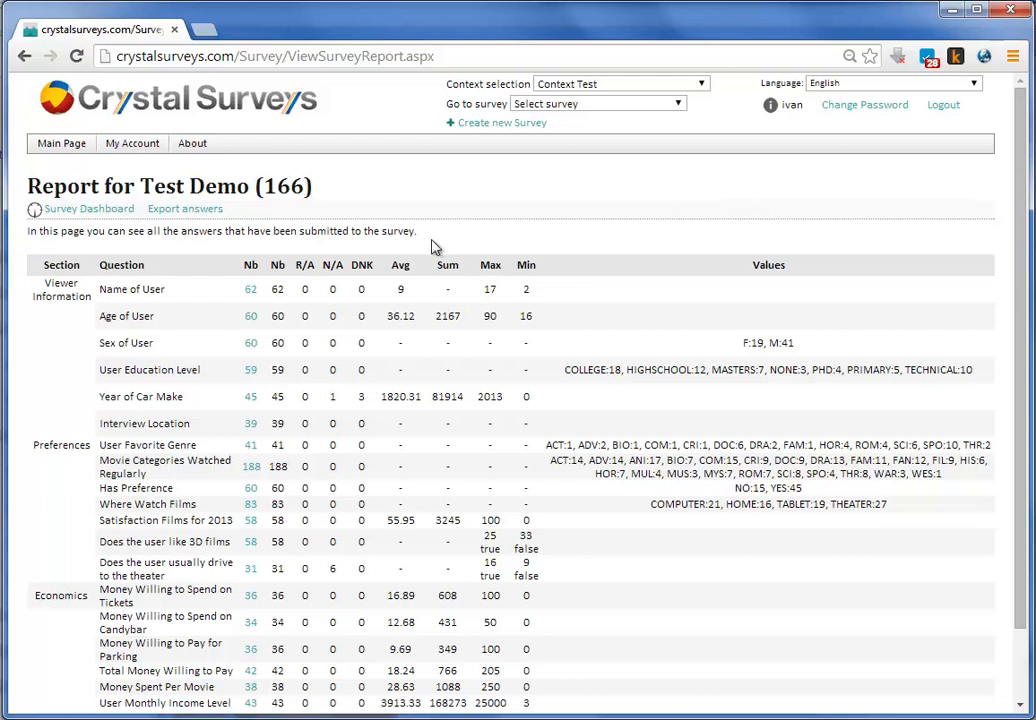
Step: Export the survey answers from the report and open the downloaded spreadsheet
left_click(205, 215)
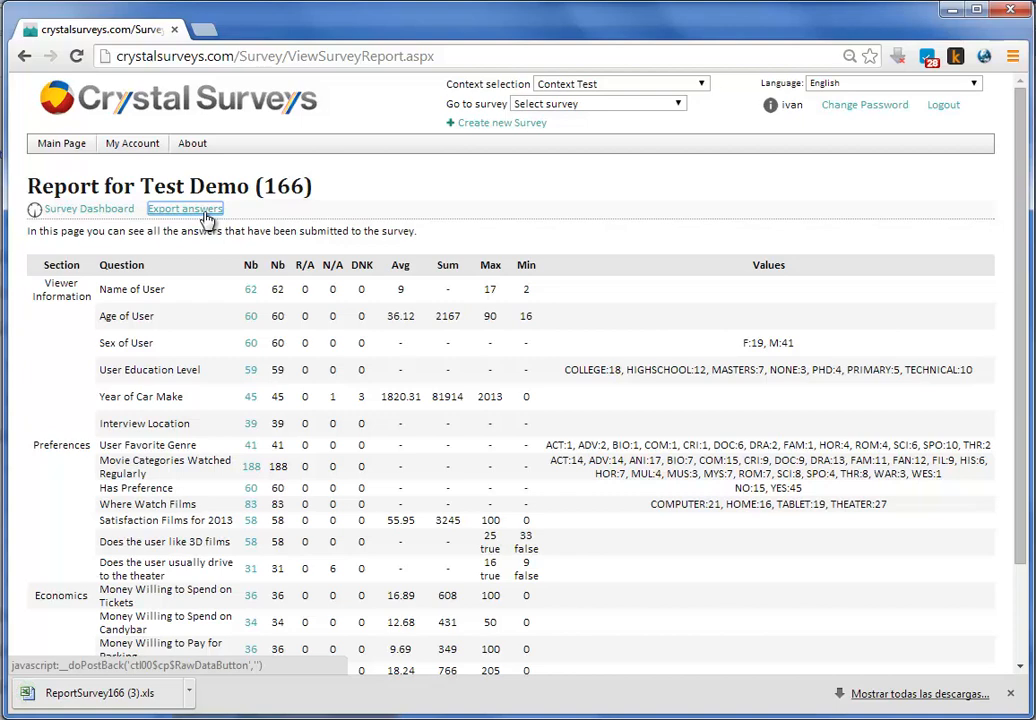
left_click(148, 697)
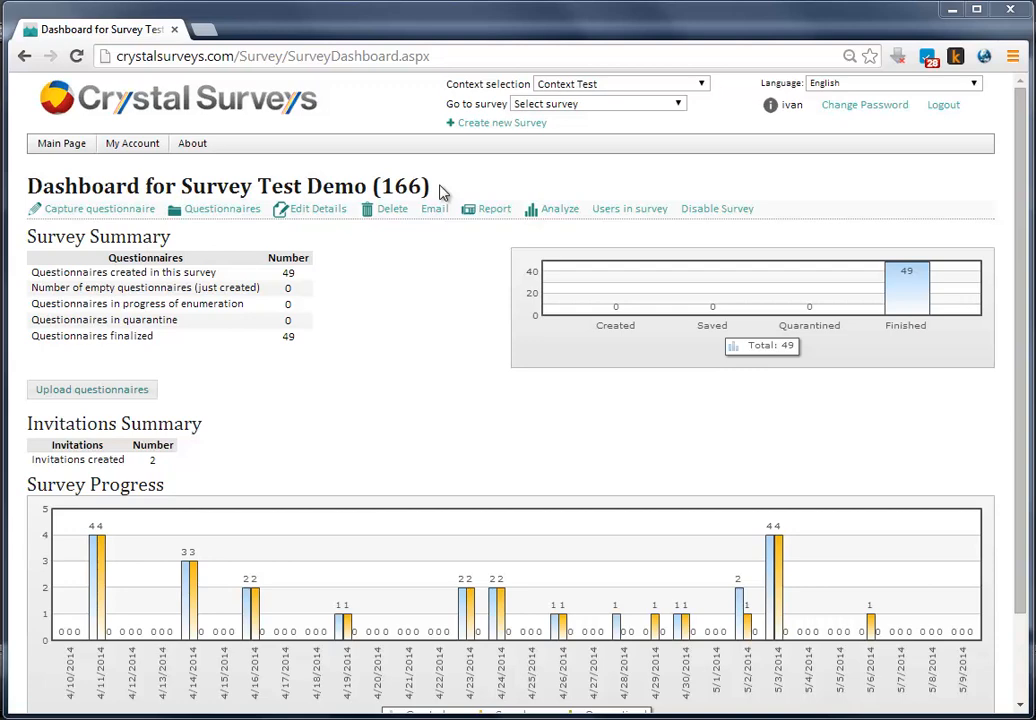
Step: Open the survey's analysis and set the histogram's X axis variable to Sex of User
left_click(550, 213)
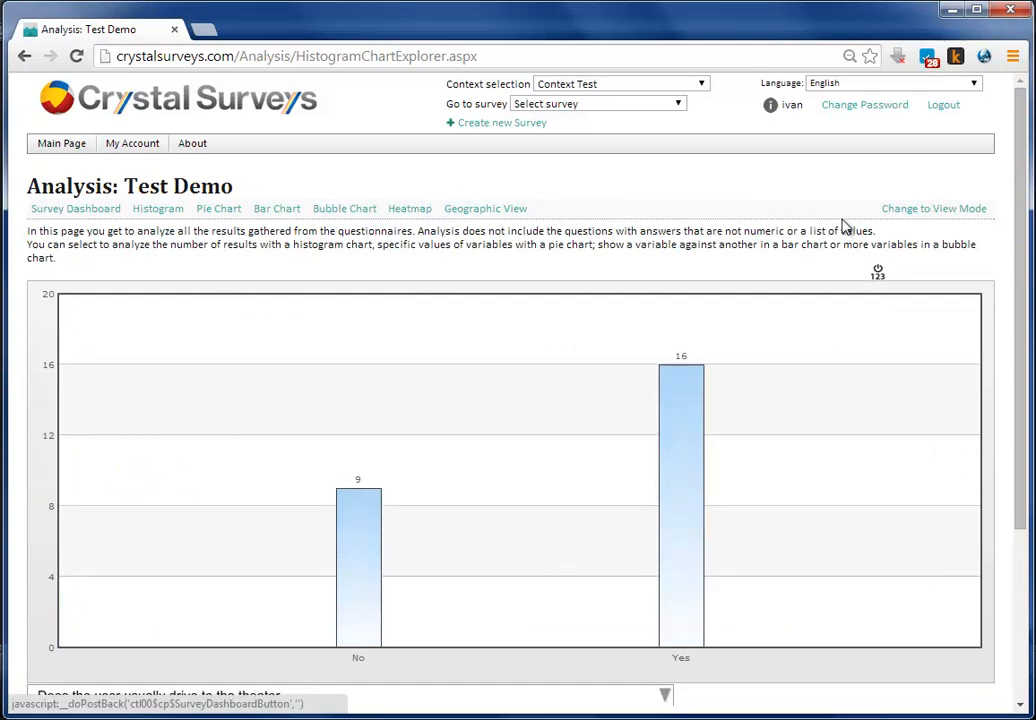
left_click_drag(1024, 245, 1029, 333)
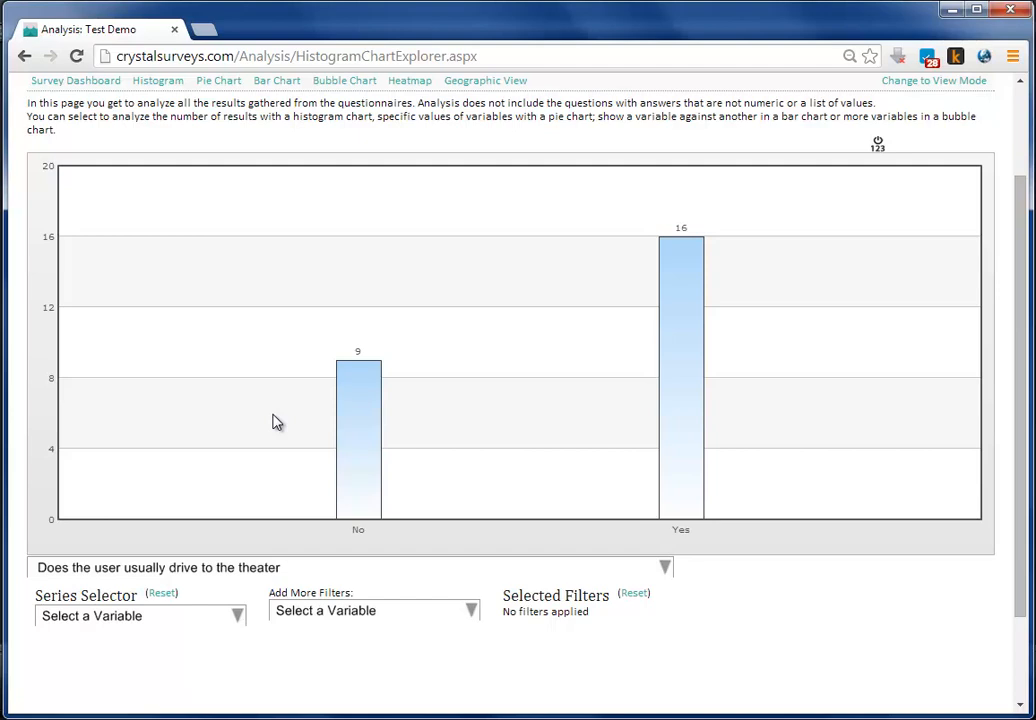
left_click(658, 576)
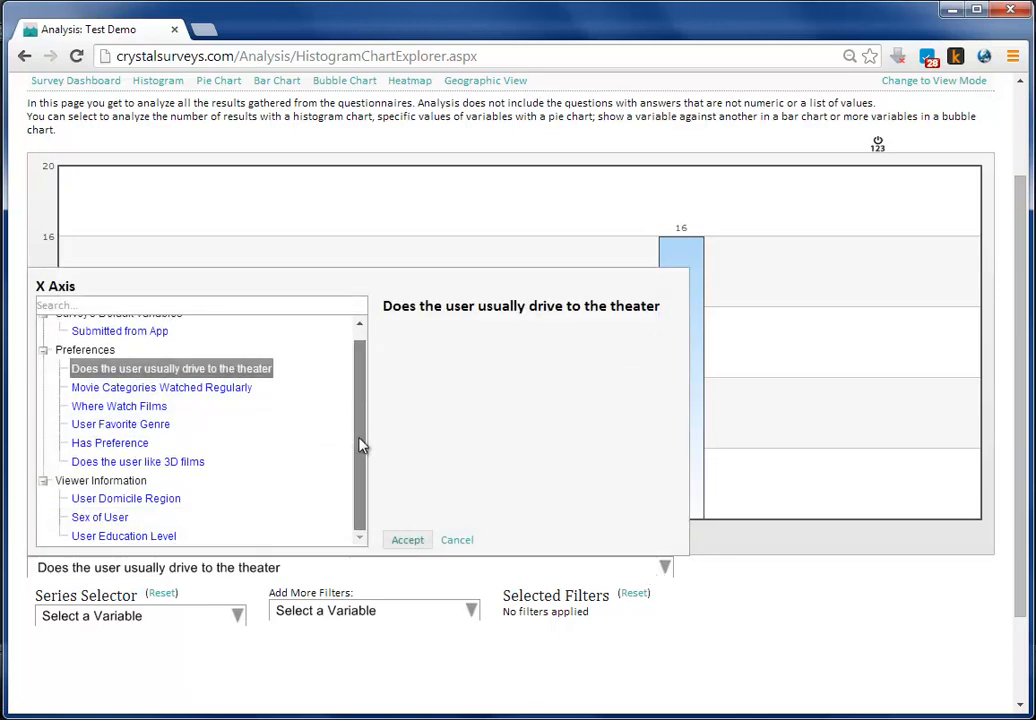
left_click(104, 519)
left_click(405, 540)
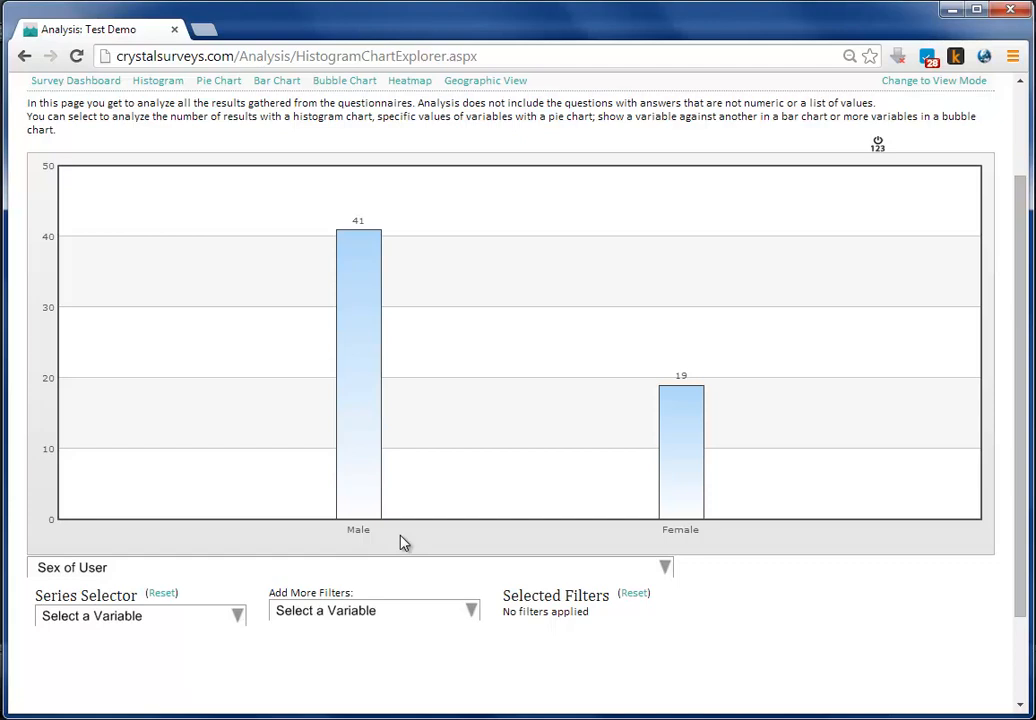
Step: Change the histogram's X axis variable to Movie Categories Watched Regularly
left_click(396, 570)
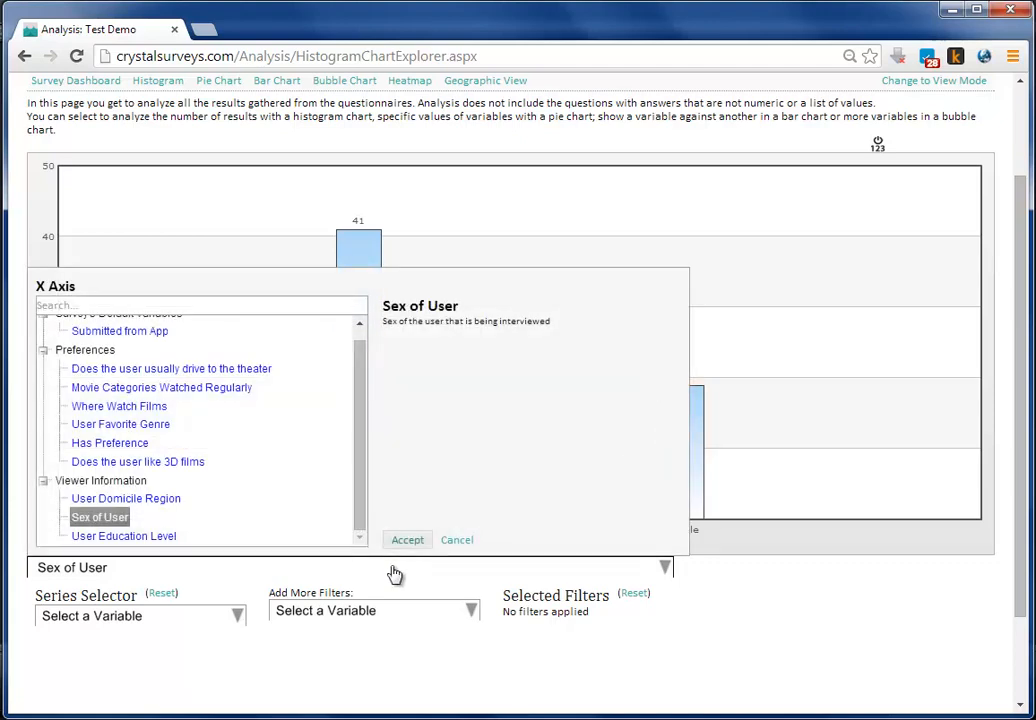
left_click_drag(361, 514, 355, 465)
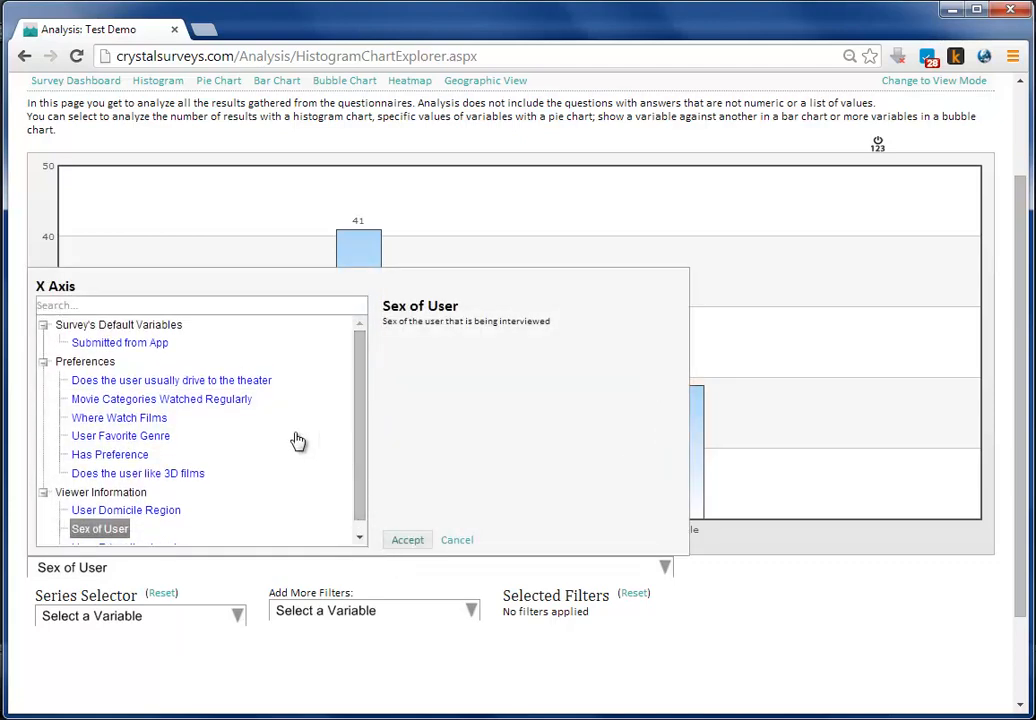
left_click(134, 405)
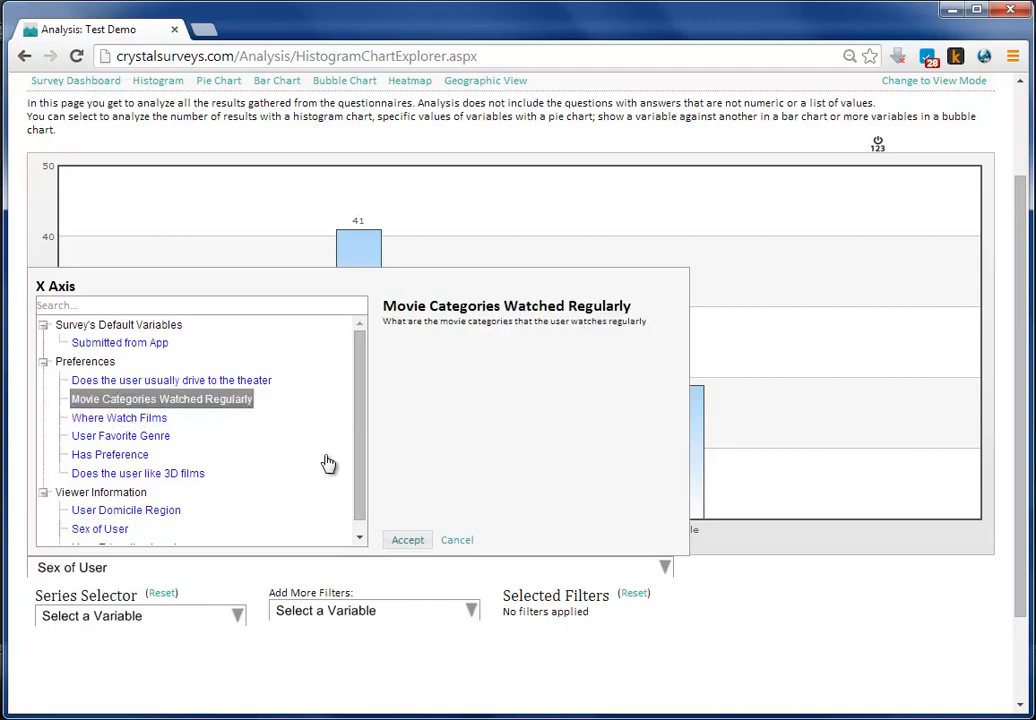
left_click(408, 541)
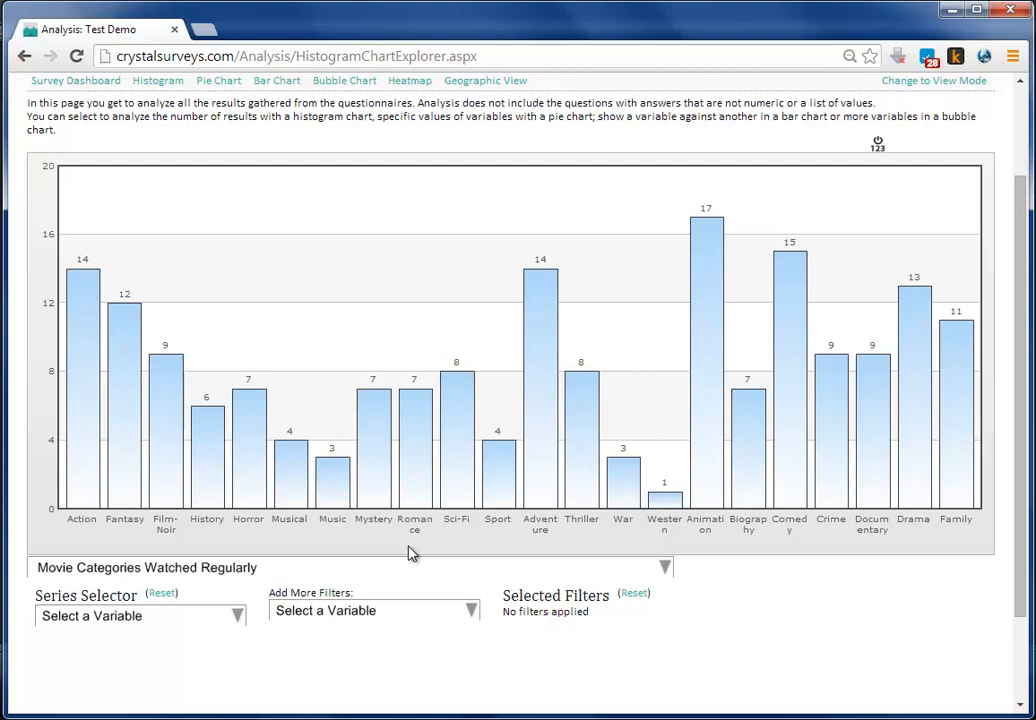
Step: Set the histogram's X axis variable to Does the user like 3D films
left_click(402, 568)
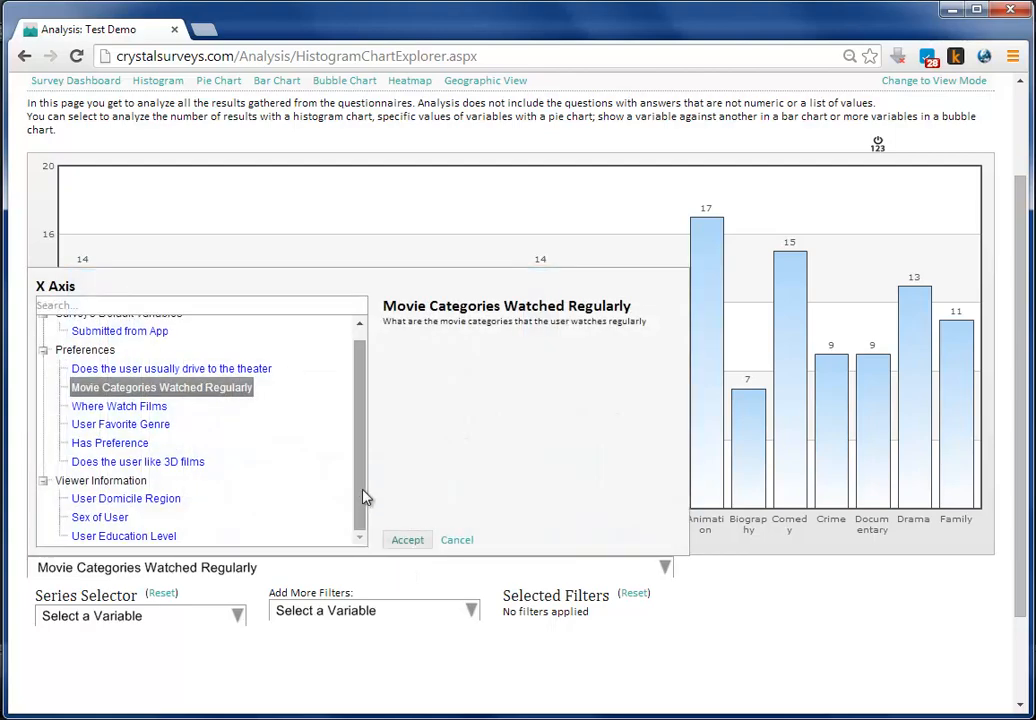
left_click(132, 462)
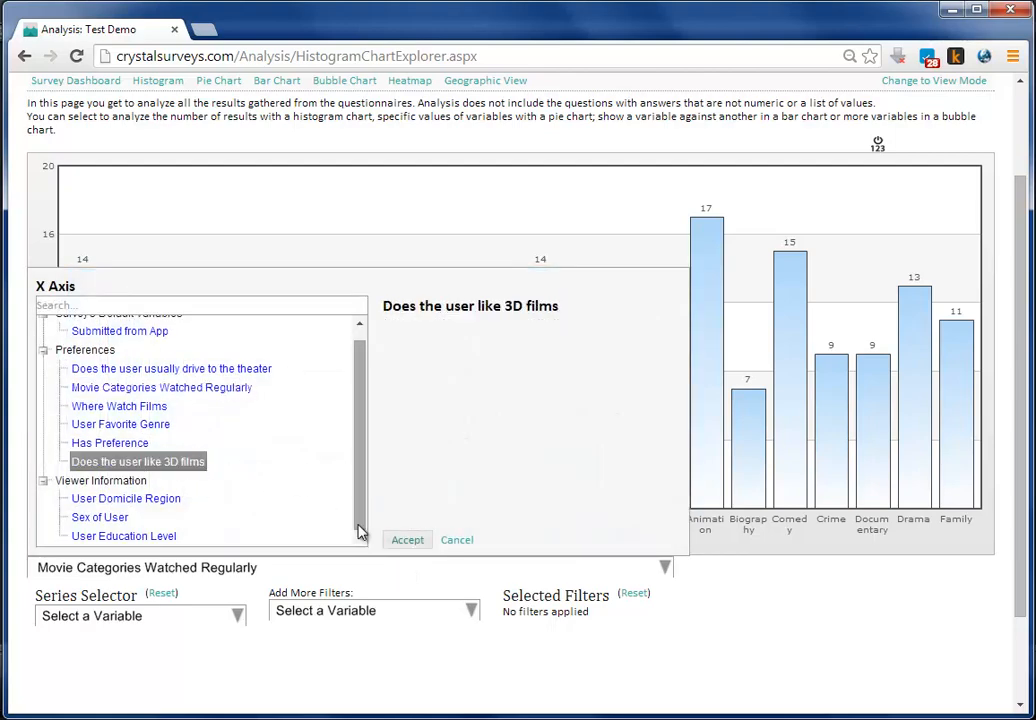
left_click(398, 545)
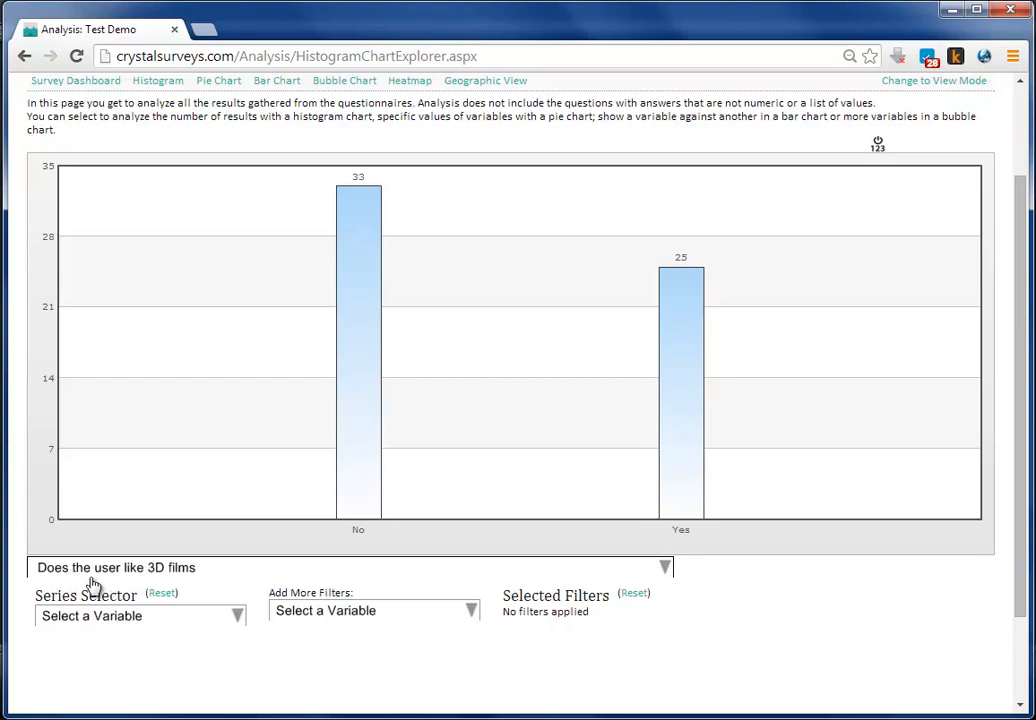
Step: Split the 3D films histogram into series by Sex of User
left_click(245, 623)
left_click(118, 578)
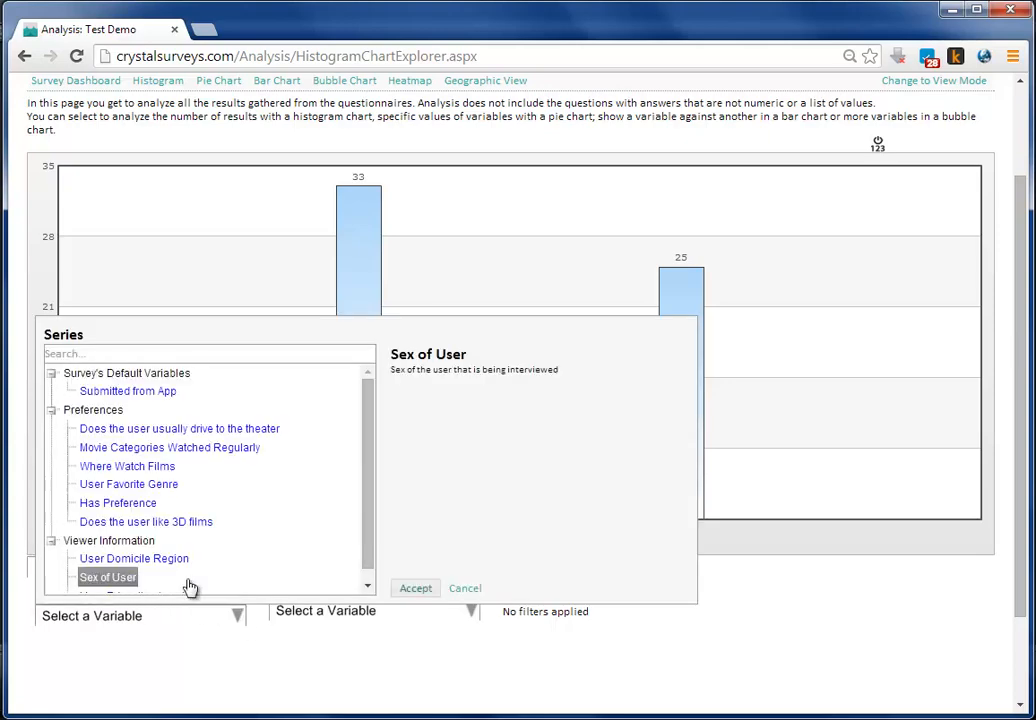
left_click(415, 588)
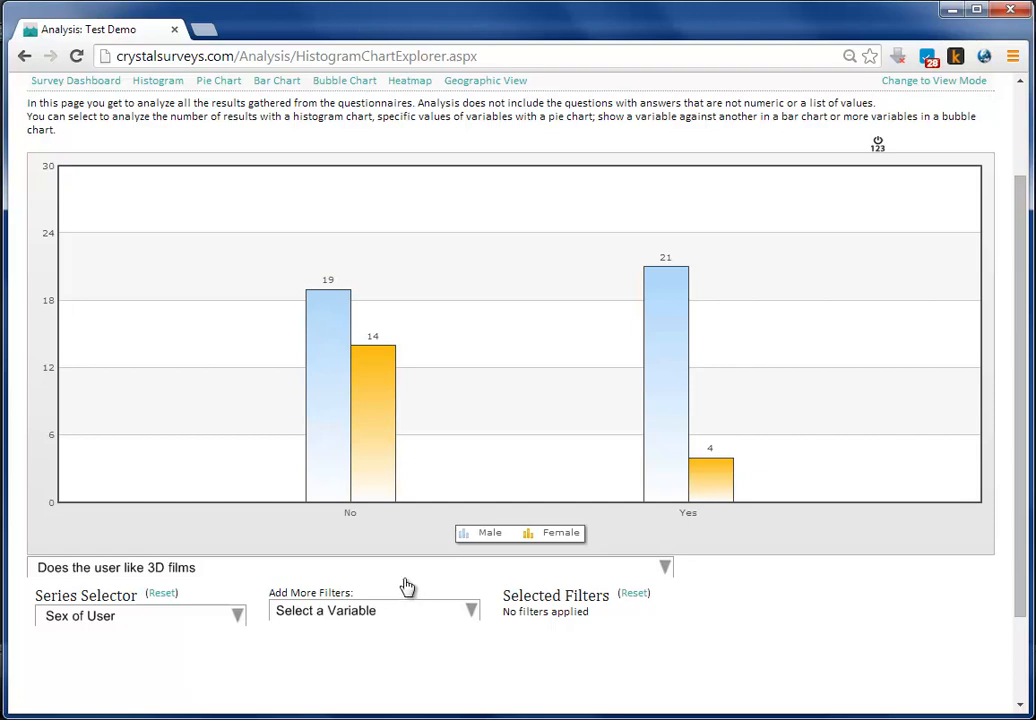
Step: Hide and show the Female and Male series in turn, and inspect the details of the Yes bars
left_click(537, 537)
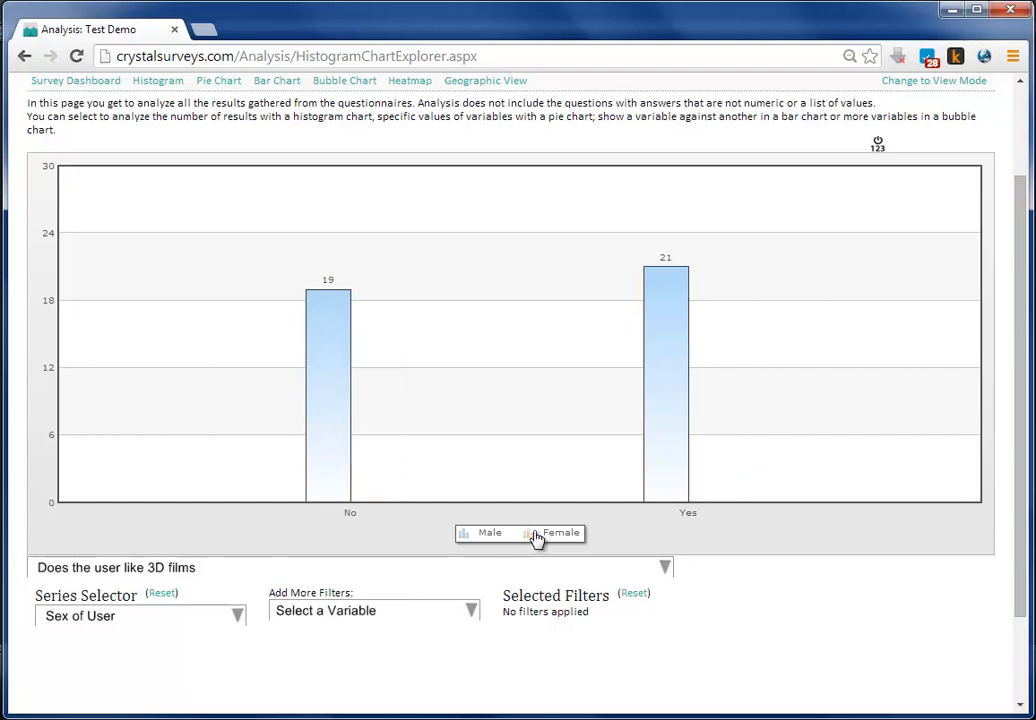
left_click(537, 537)
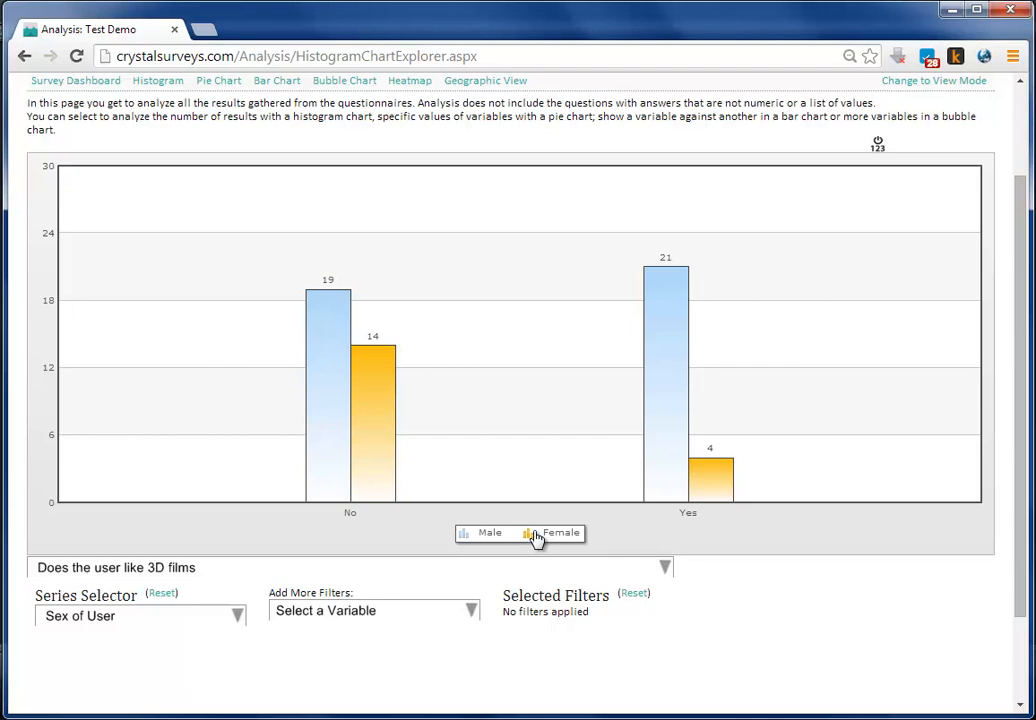
left_click(537, 537)
left_click(537, 537)
left_click(537, 537)
left_click(537, 537)
left_click(484, 538)
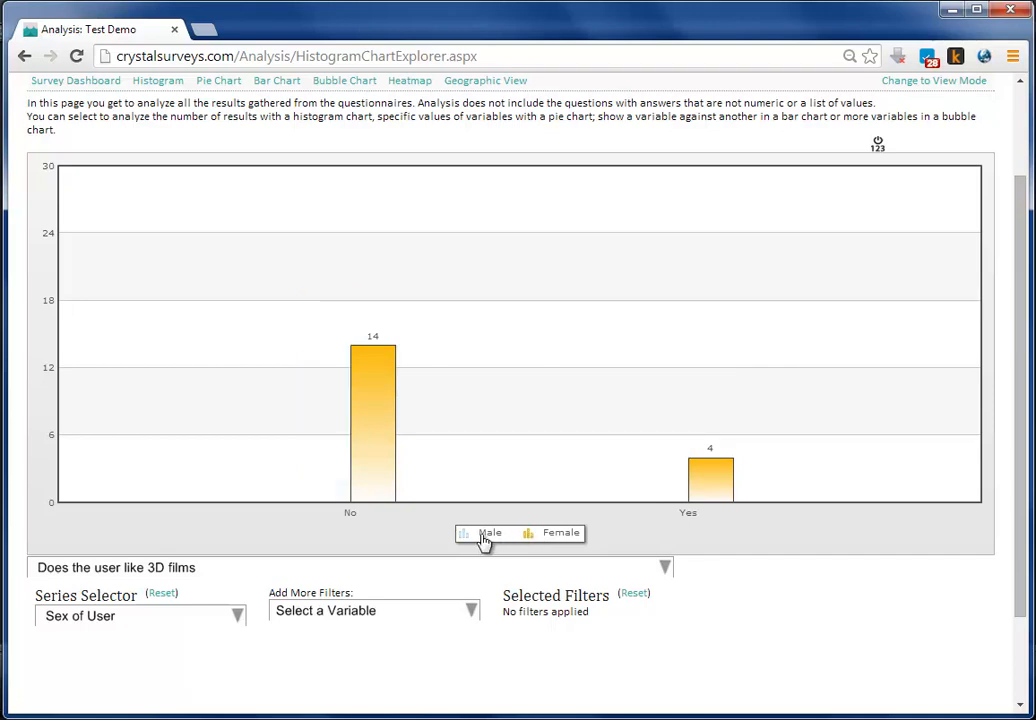
left_click(484, 538)
left_click(484, 538)
left_click(484, 538)
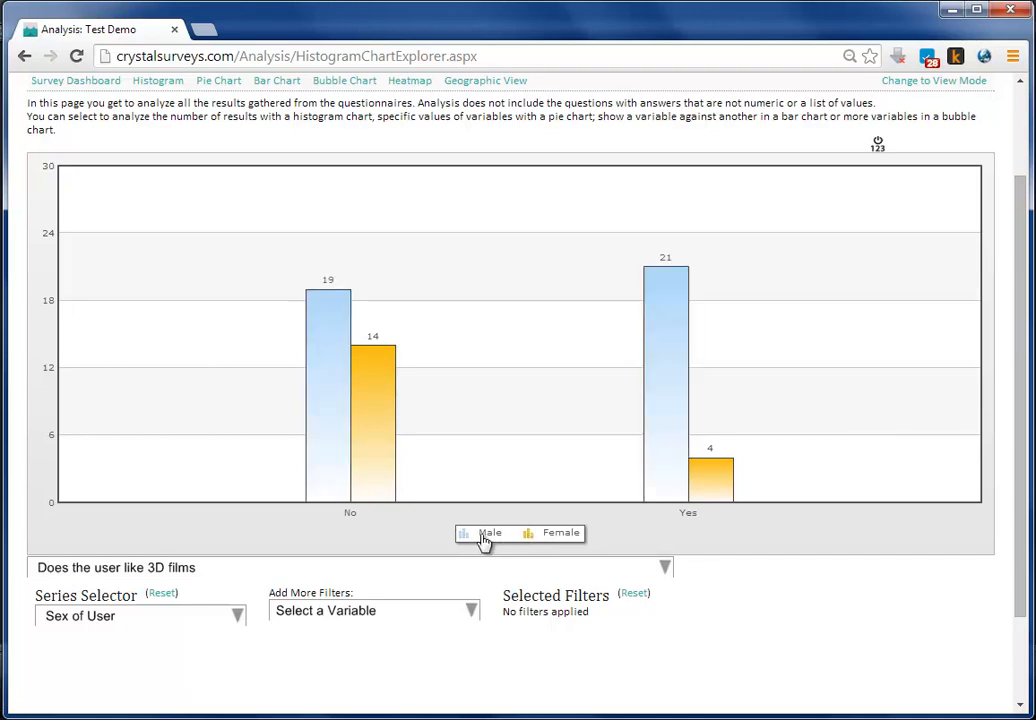
mouse_move(684, 509)
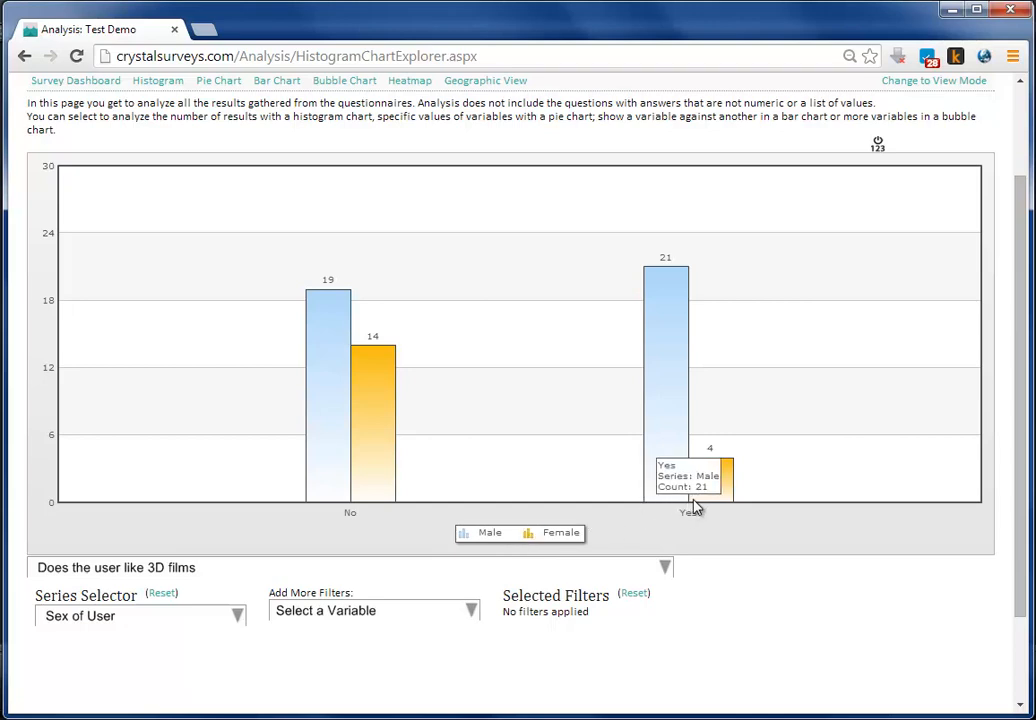
mouse_move(714, 484)
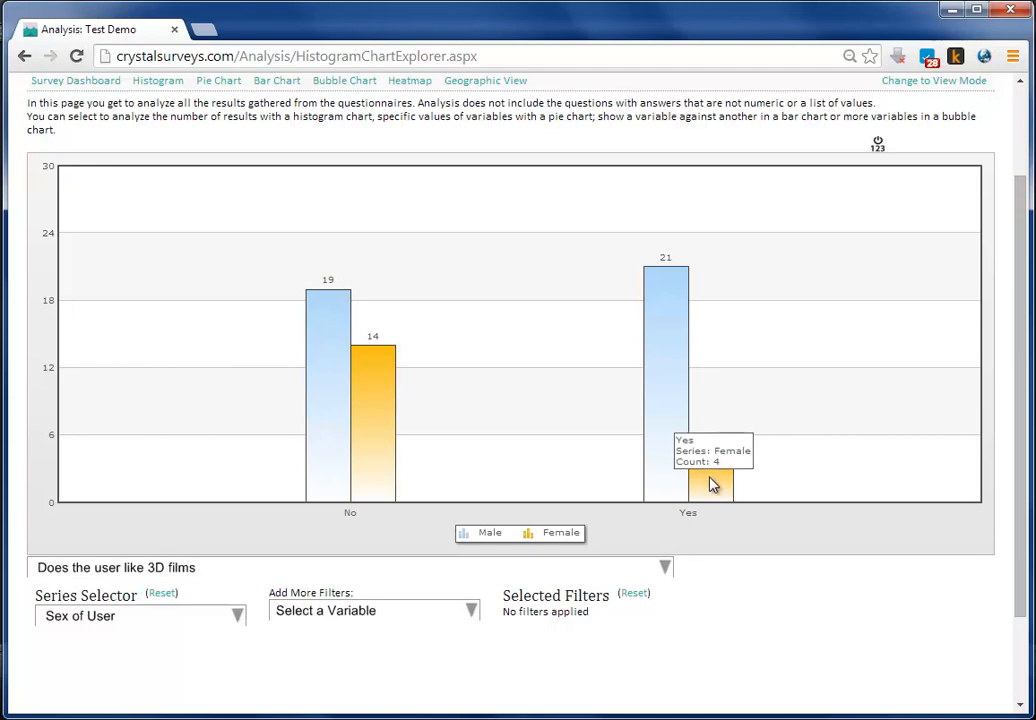
Step: Split the 3D films histogram into series by Where Watch Films
left_click(238, 617)
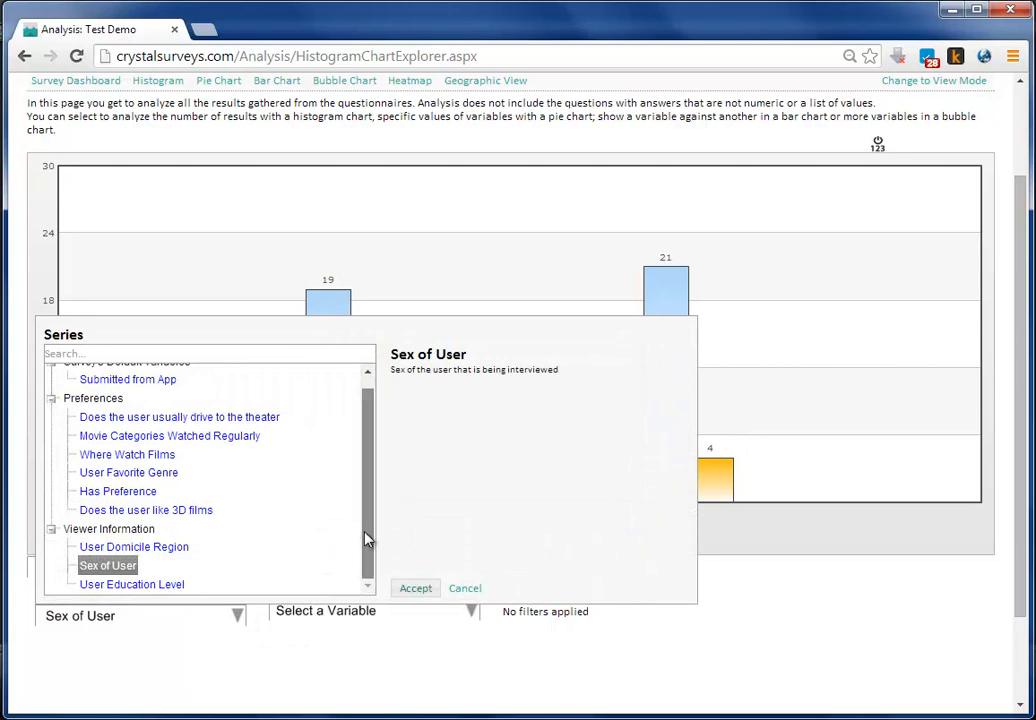
scroll(358, 495, "up", 1)
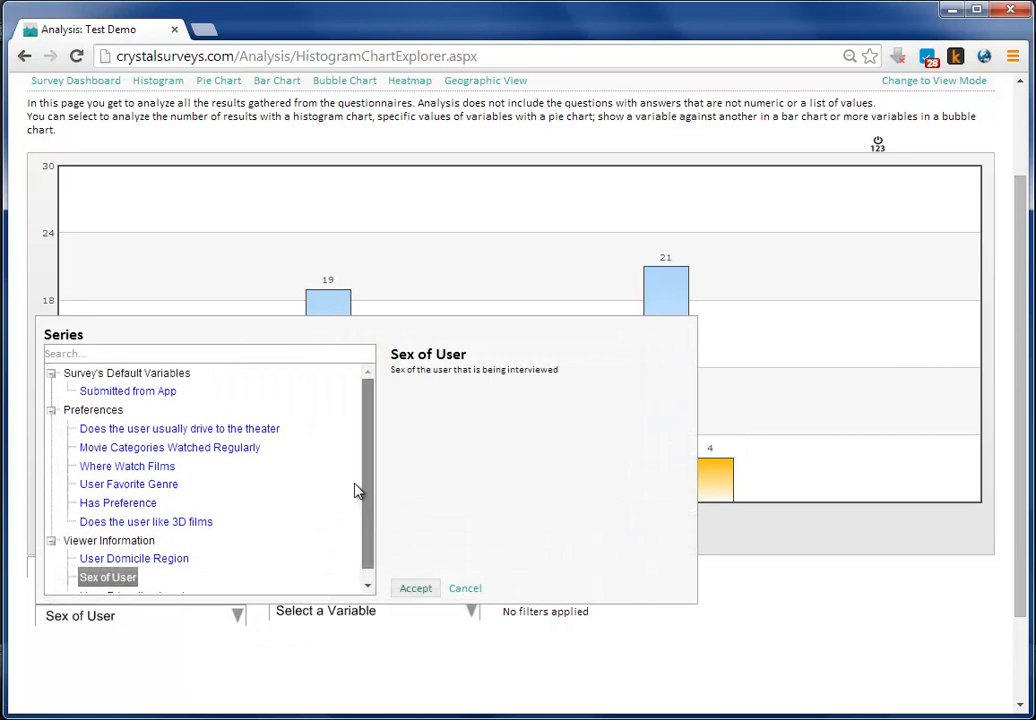
left_click(164, 472)
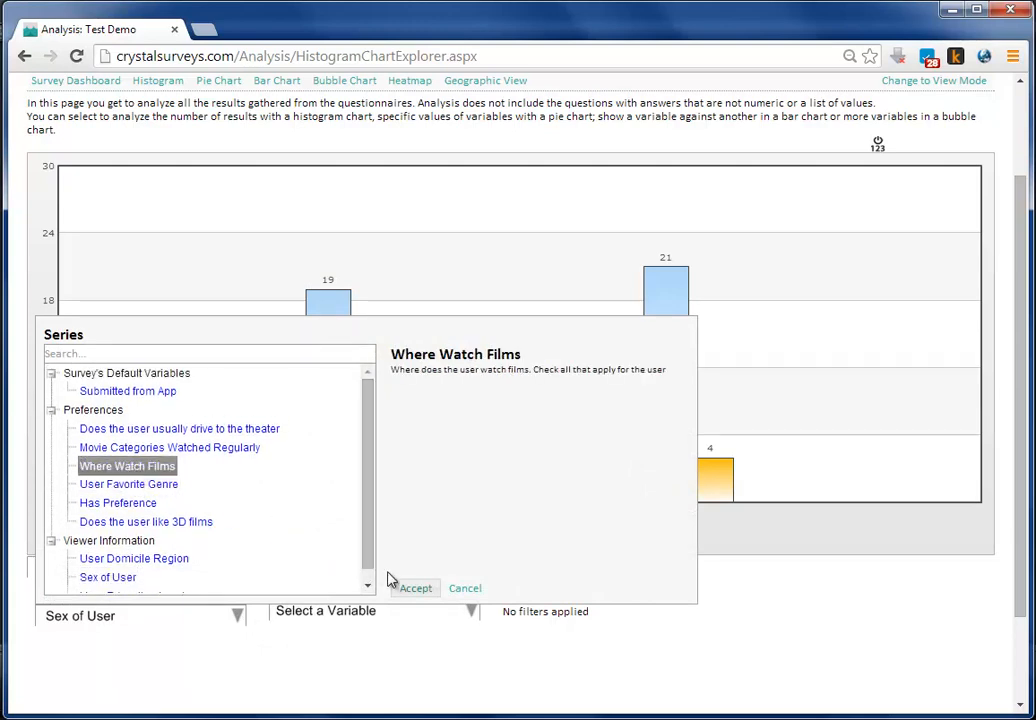
left_click(407, 587)
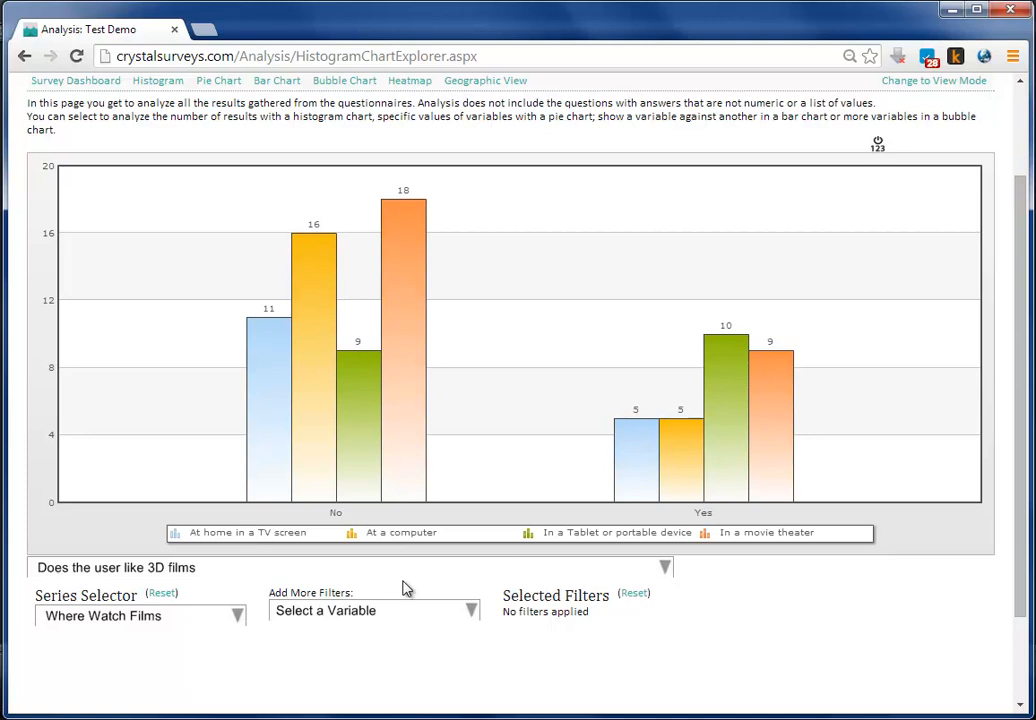
Step: Hide each of the four viewing-place series in the histogram, then show them all again
left_click(268, 537)
left_click(385, 534)
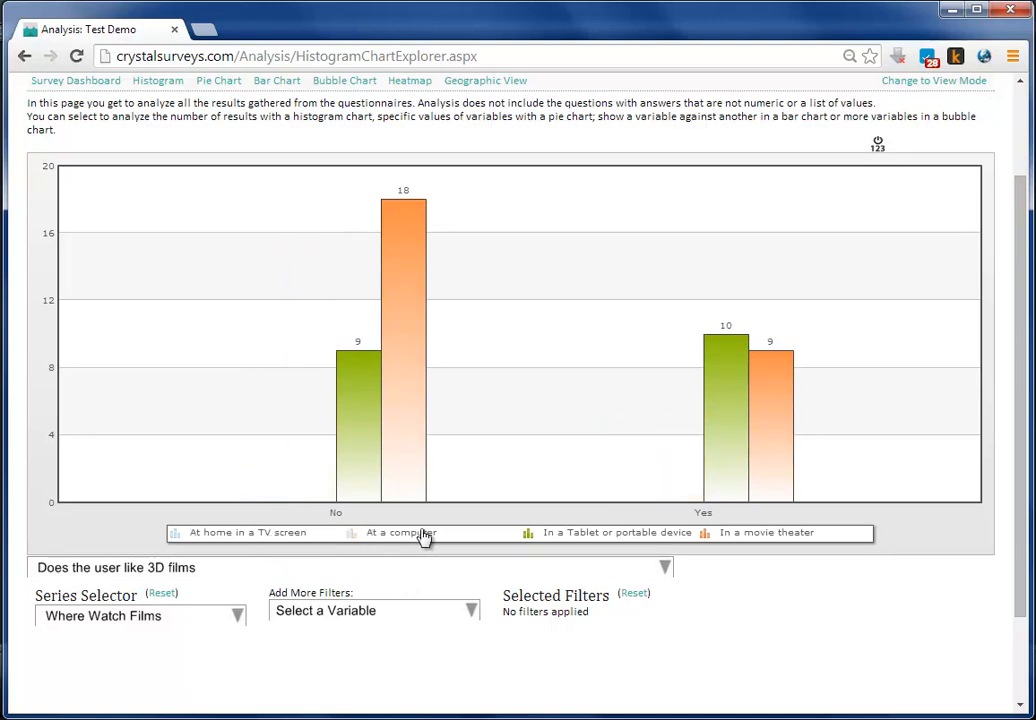
left_click(552, 534)
left_click(707, 537)
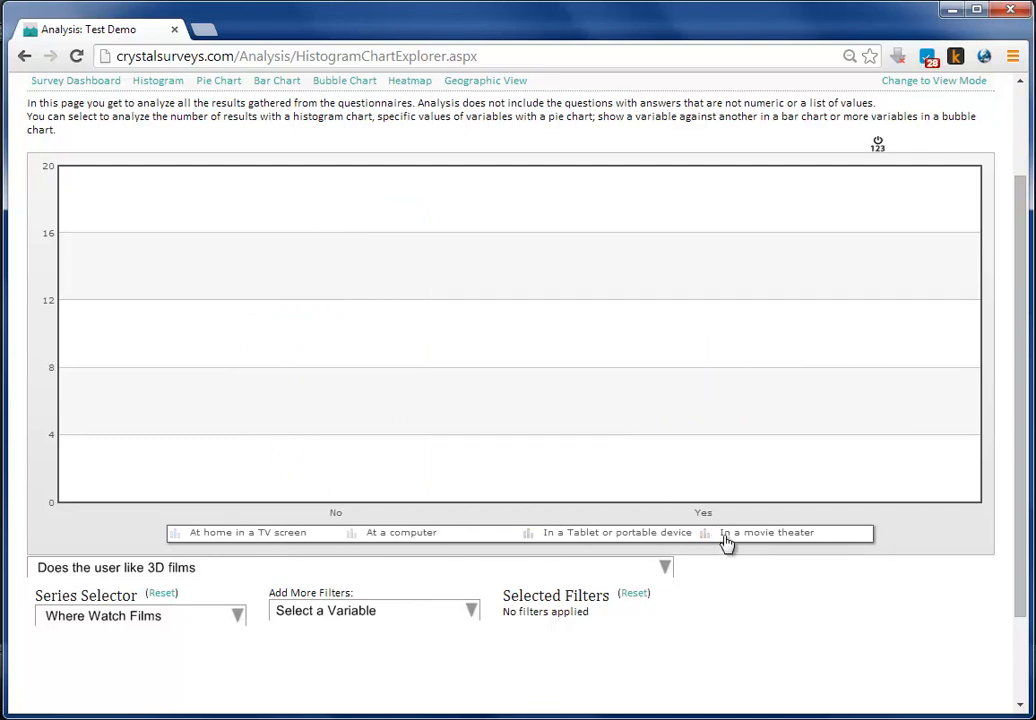
left_click(724, 541)
left_click(612, 537)
left_click(350, 536)
left_click(271, 539)
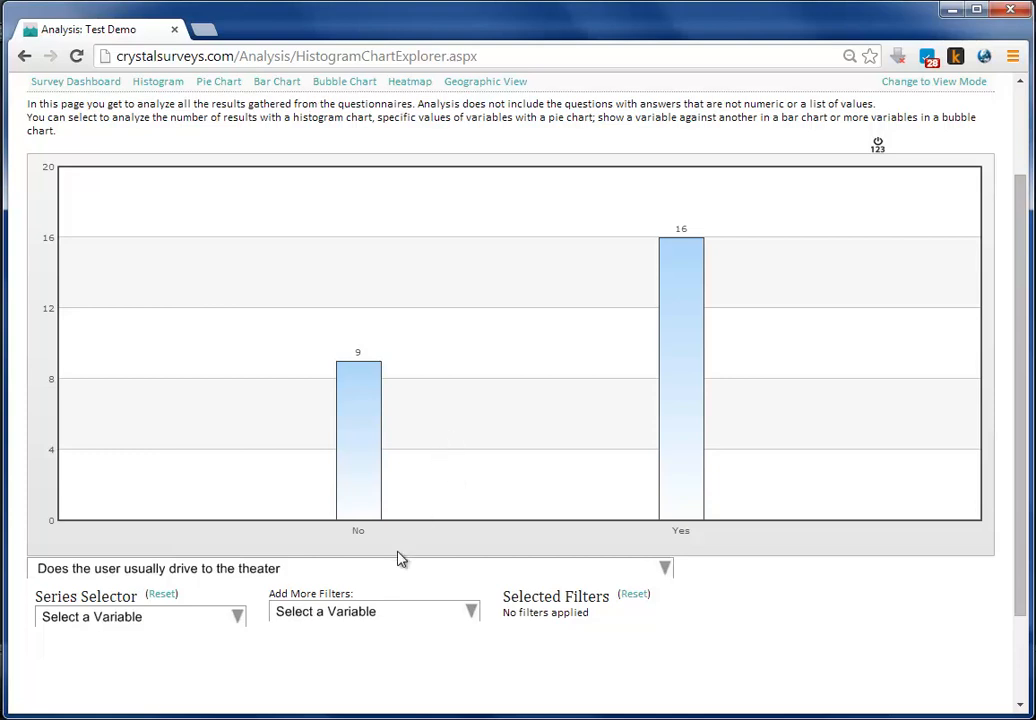
Step: Filter the drive-to-the-theater histogram by Sex of User to Male only
left_click(433, 620)
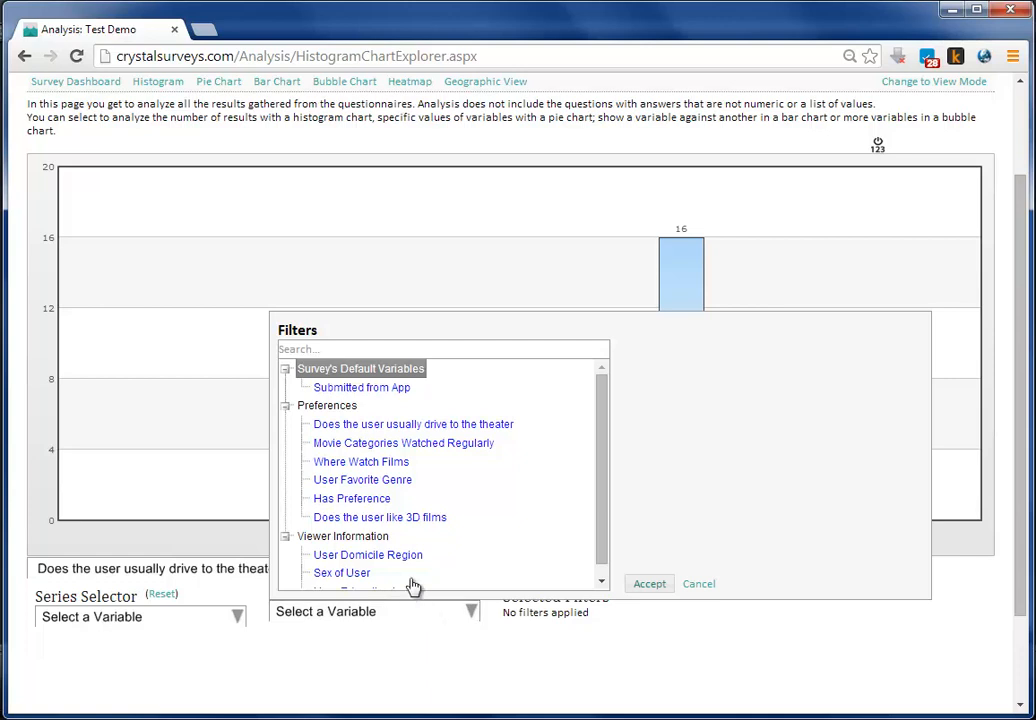
left_click(414, 576)
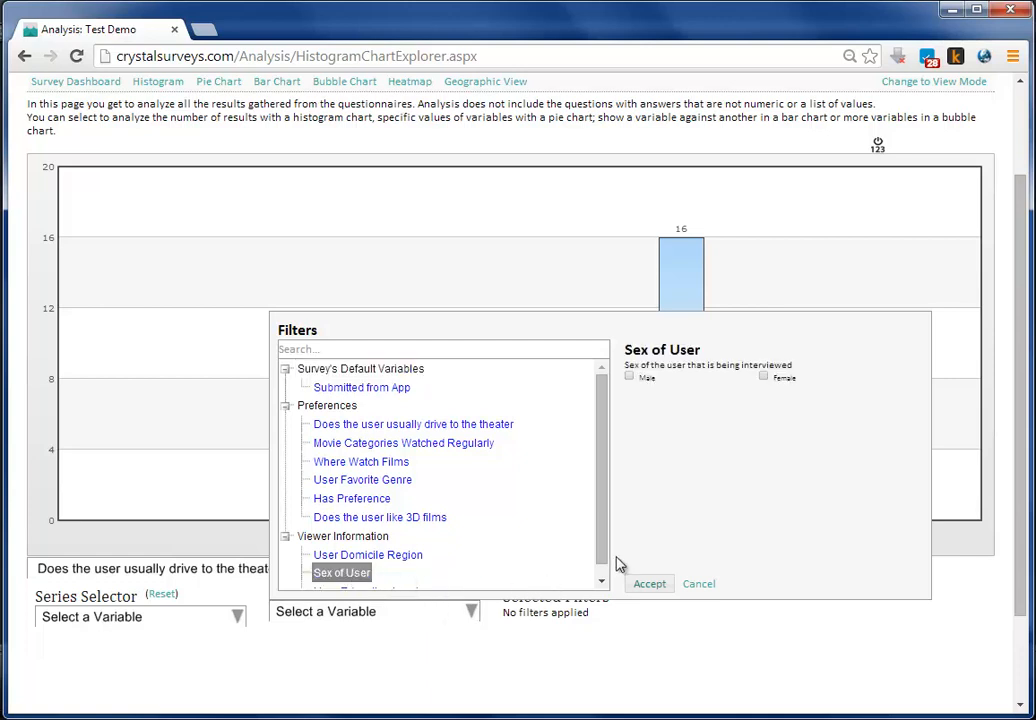
left_click(629, 379)
left_click(649, 585)
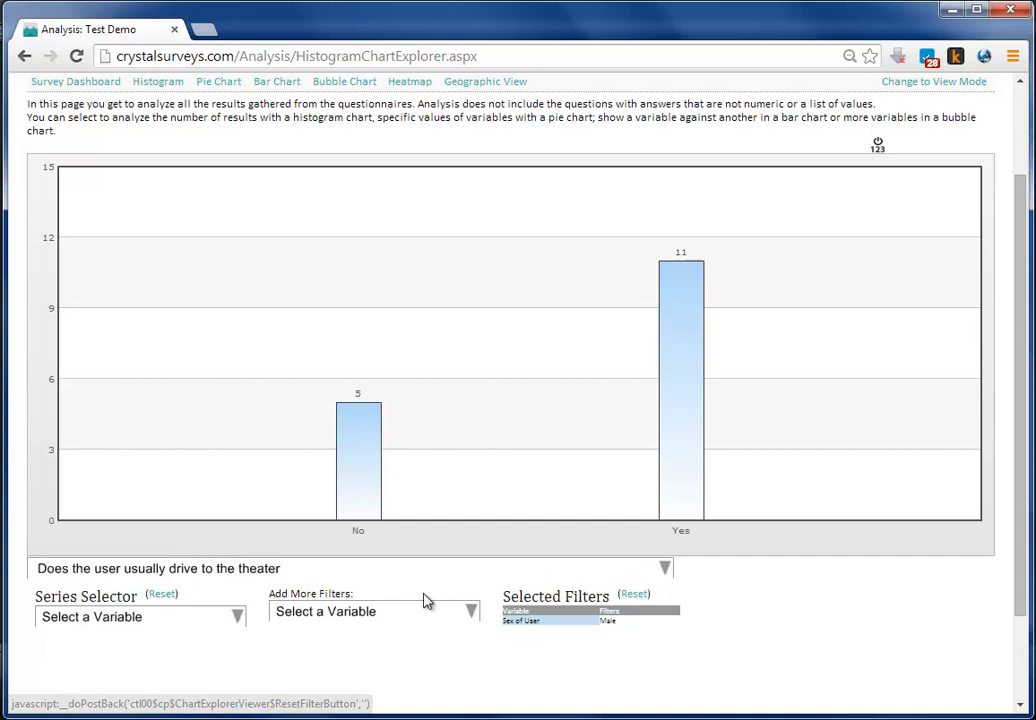
Step: Reset the histogram's filters and filter it by Sex of User to Female only
left_click(627, 598)
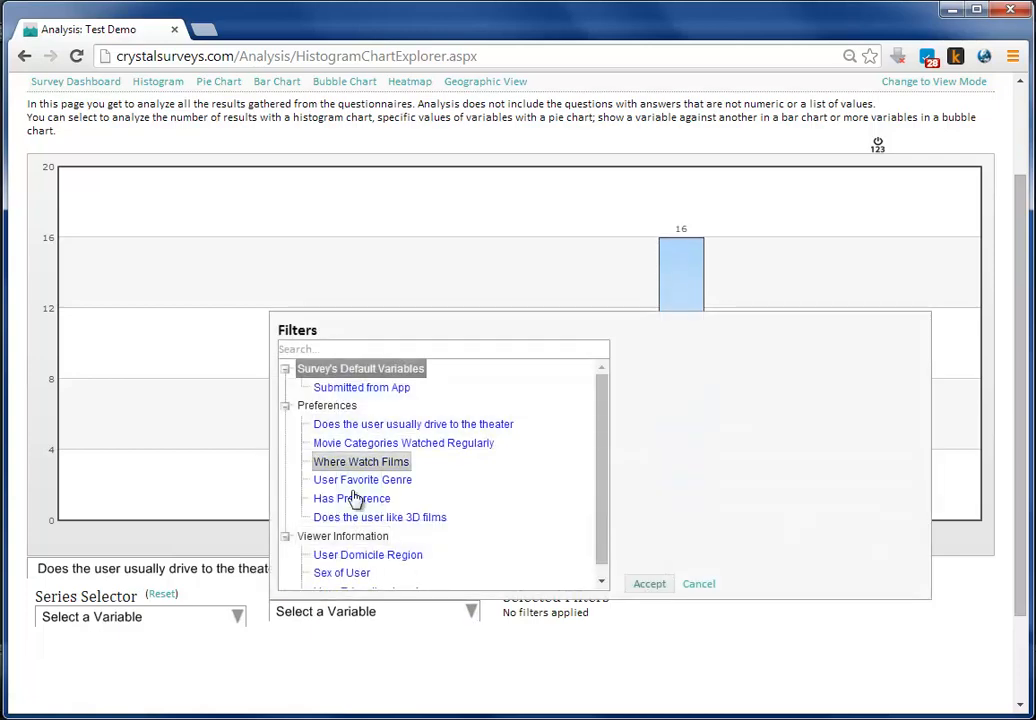
left_click(342, 574)
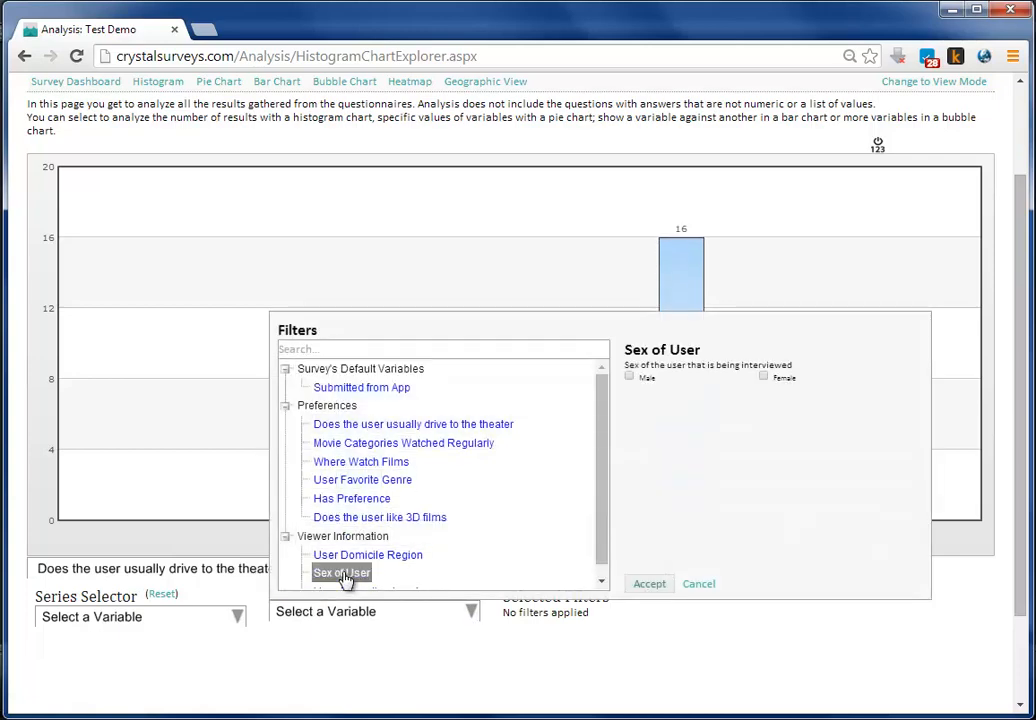
left_click(763, 377)
left_click(651, 585)
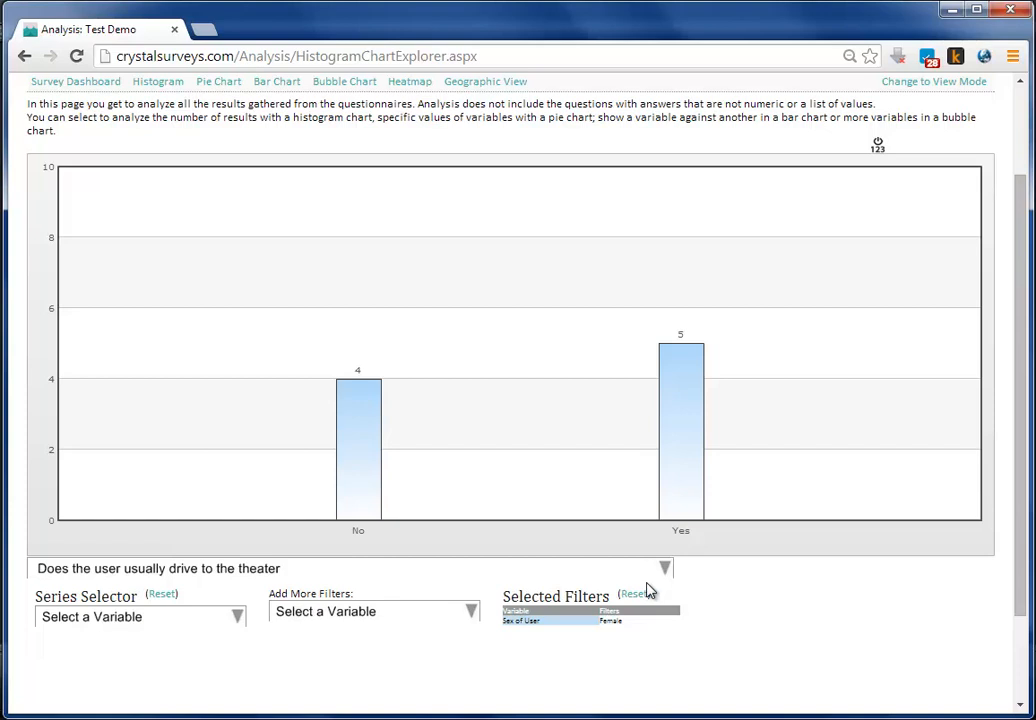
Step: Split the filtered drive-to-the-theater histogram into series by Has Preference
left_click(234, 624)
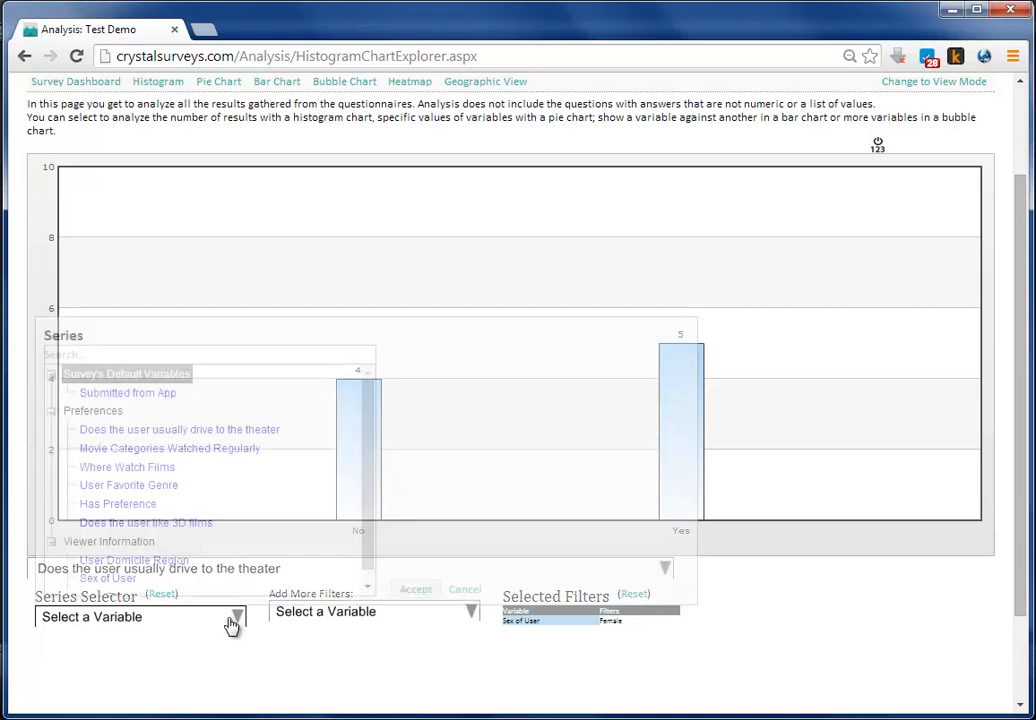
left_click(124, 510)
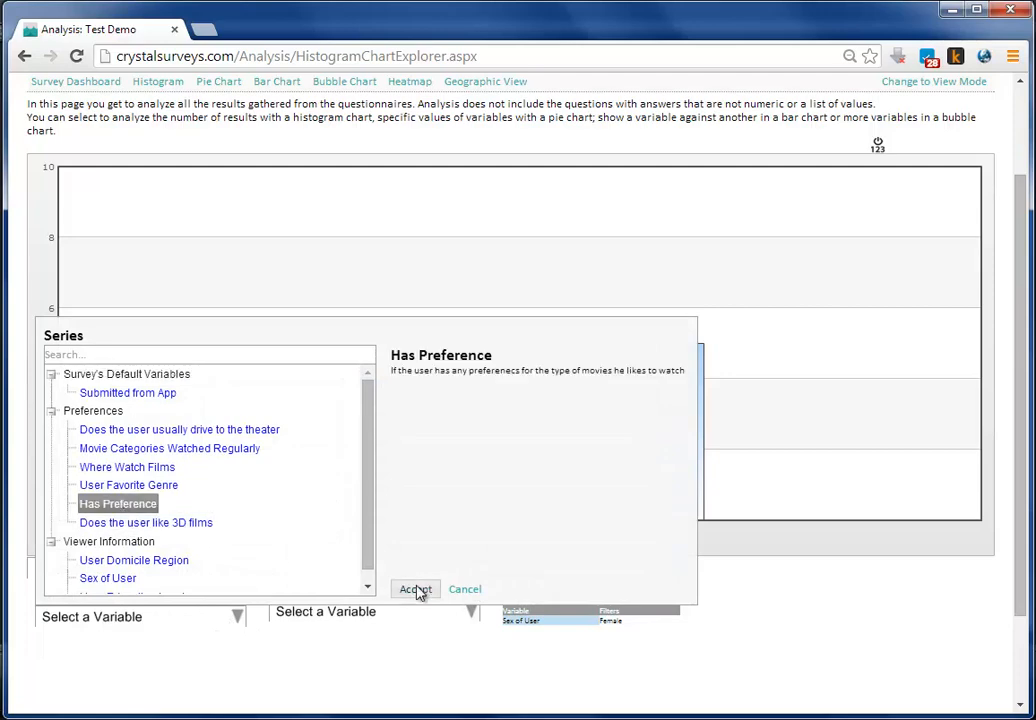
left_click(416, 589)
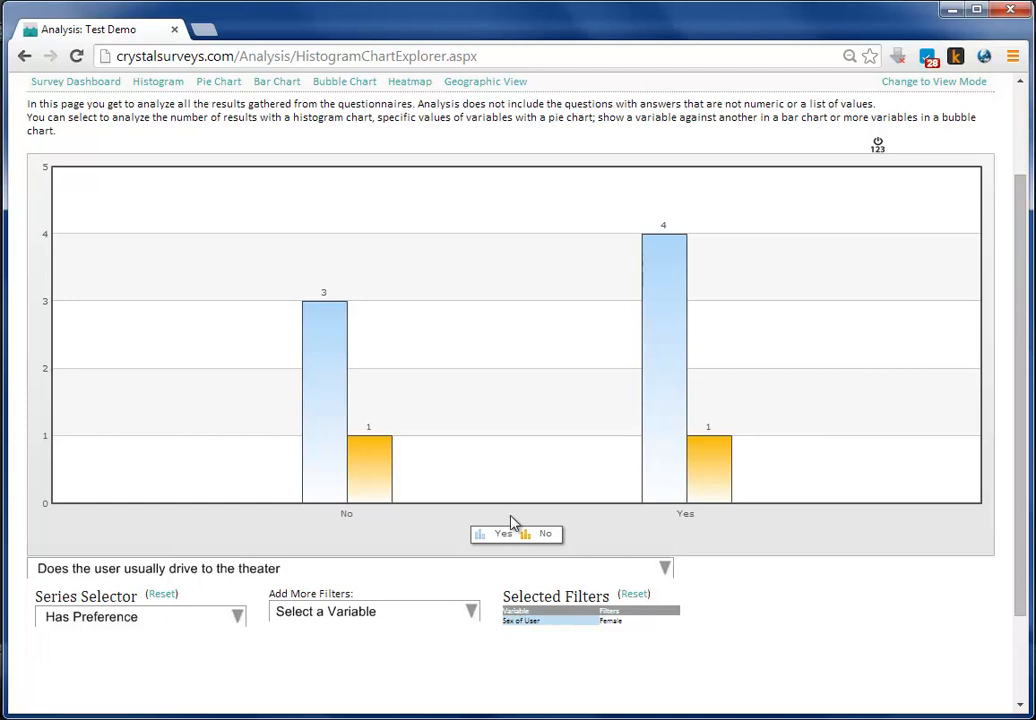
Step: Switch to the bar chart analysis and set its Y axis to the mean of Total Money Willing to Pay
left_click(280, 88)
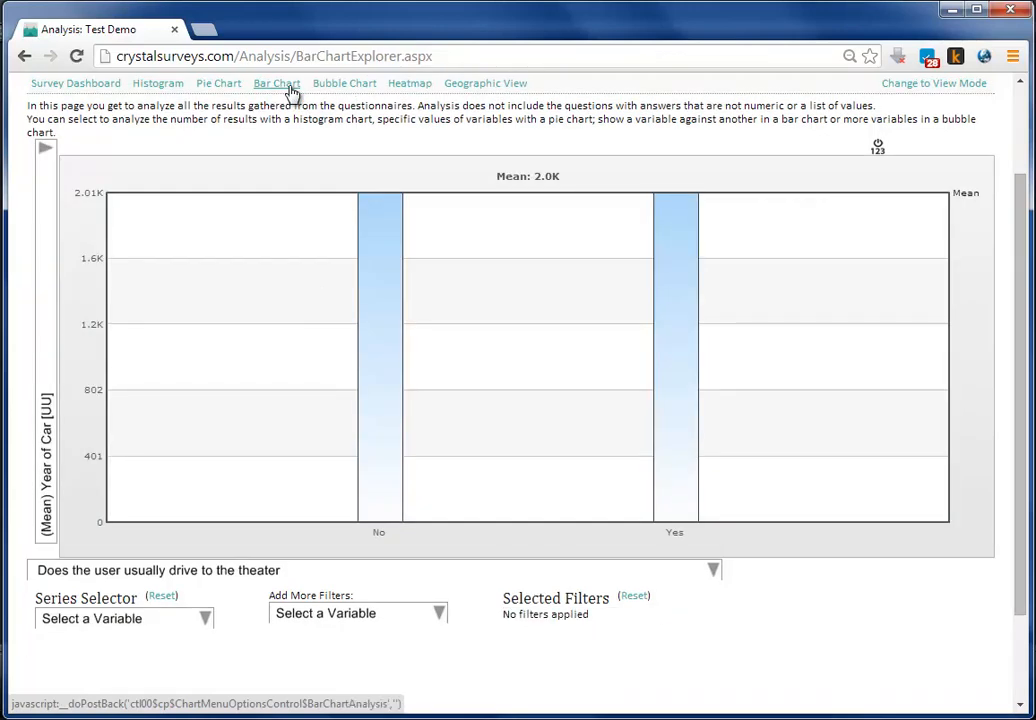
left_click(45, 258)
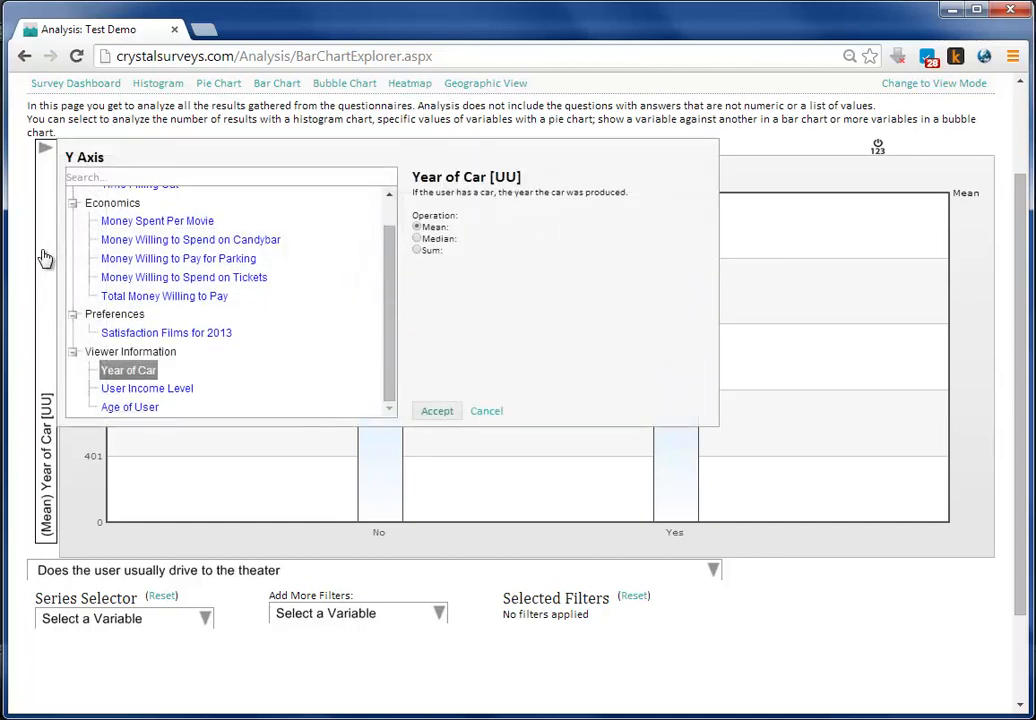
left_click(180, 297)
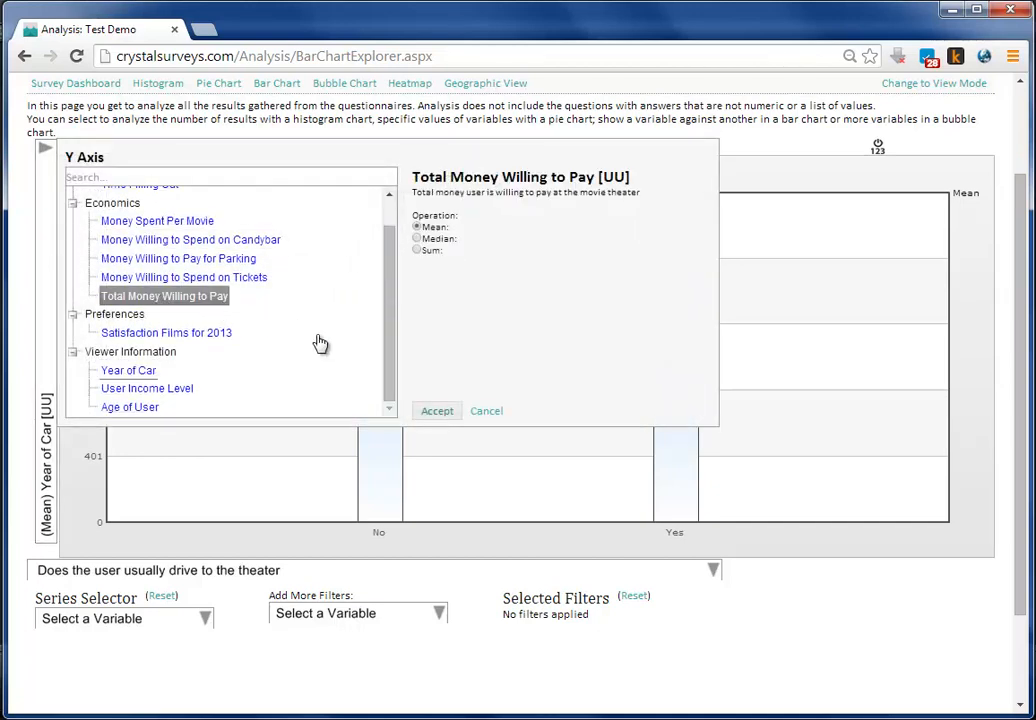
left_click(436, 411)
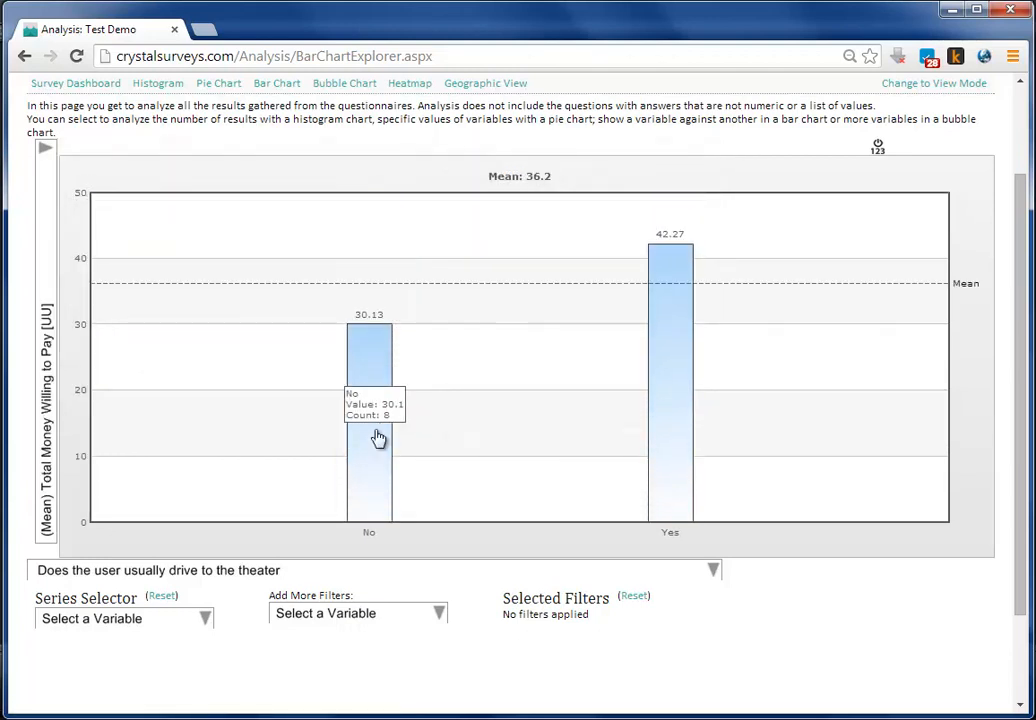
Step: Set the bar chart's X axis variable to Sex of User
left_click(139, 580)
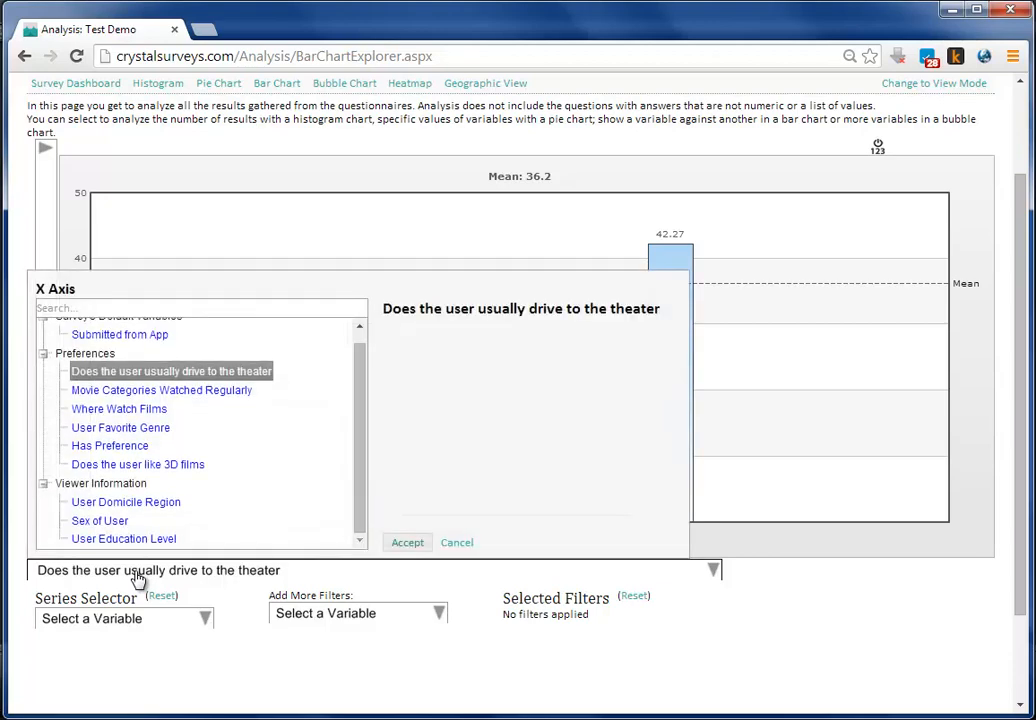
left_click(104, 521)
left_click(404, 542)
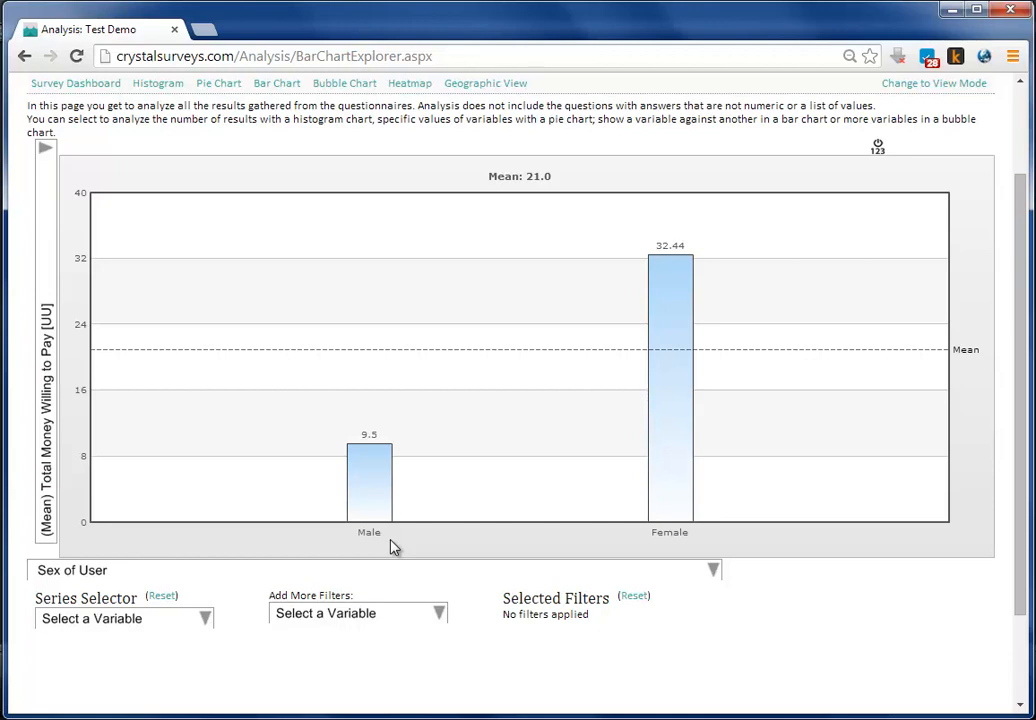
Step: Split the bar chart into series by User Favorite Genre
left_click(172, 625)
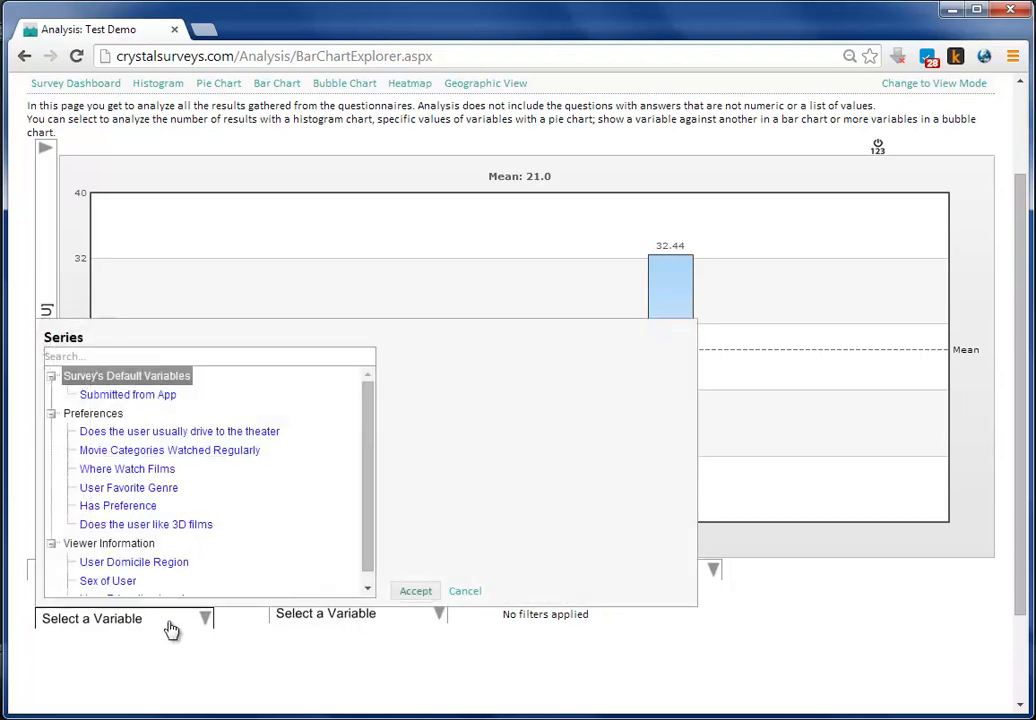
left_click(133, 490)
left_click(405, 592)
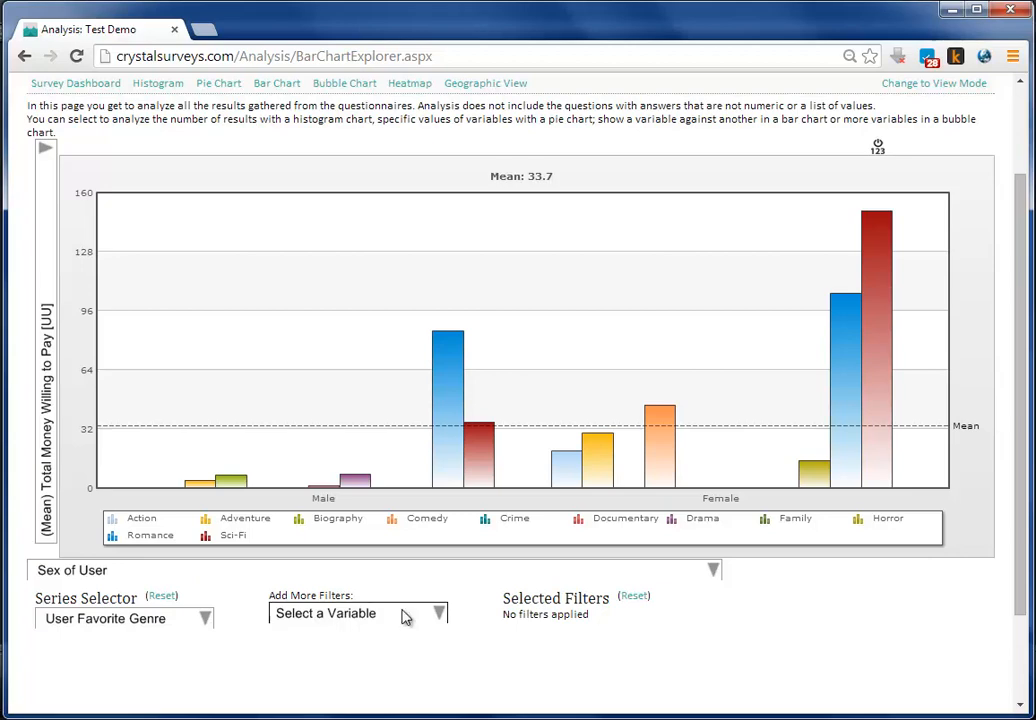
Step: Filter the bar chart by Sex of User to Male only
left_click(405, 614)
left_click(355, 578)
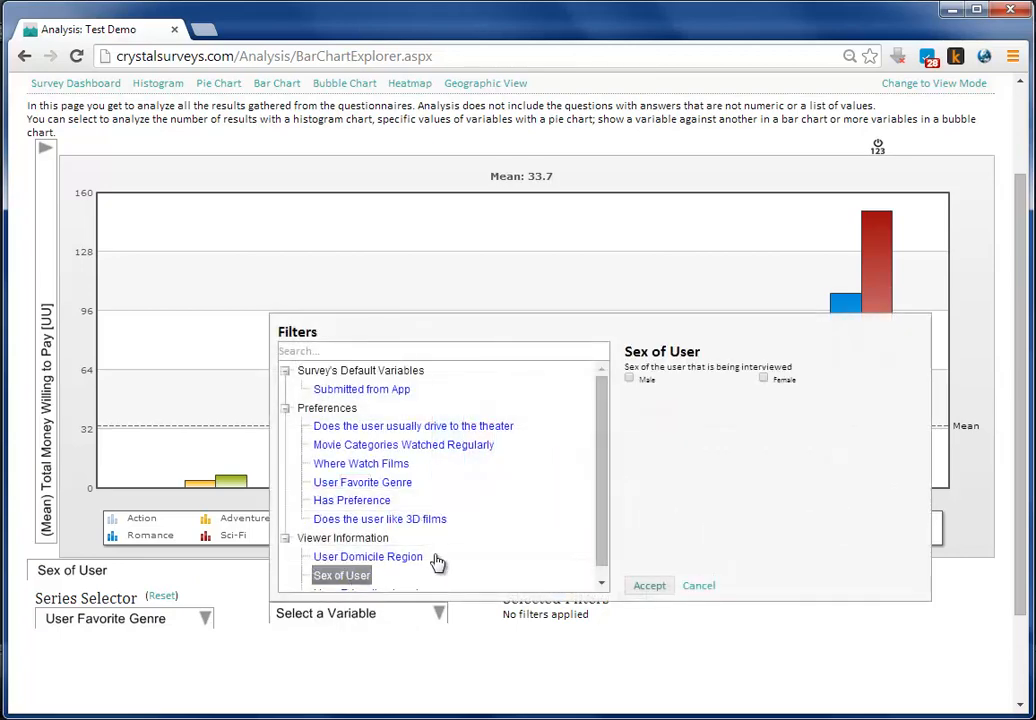
left_click(629, 379)
left_click(650, 587)
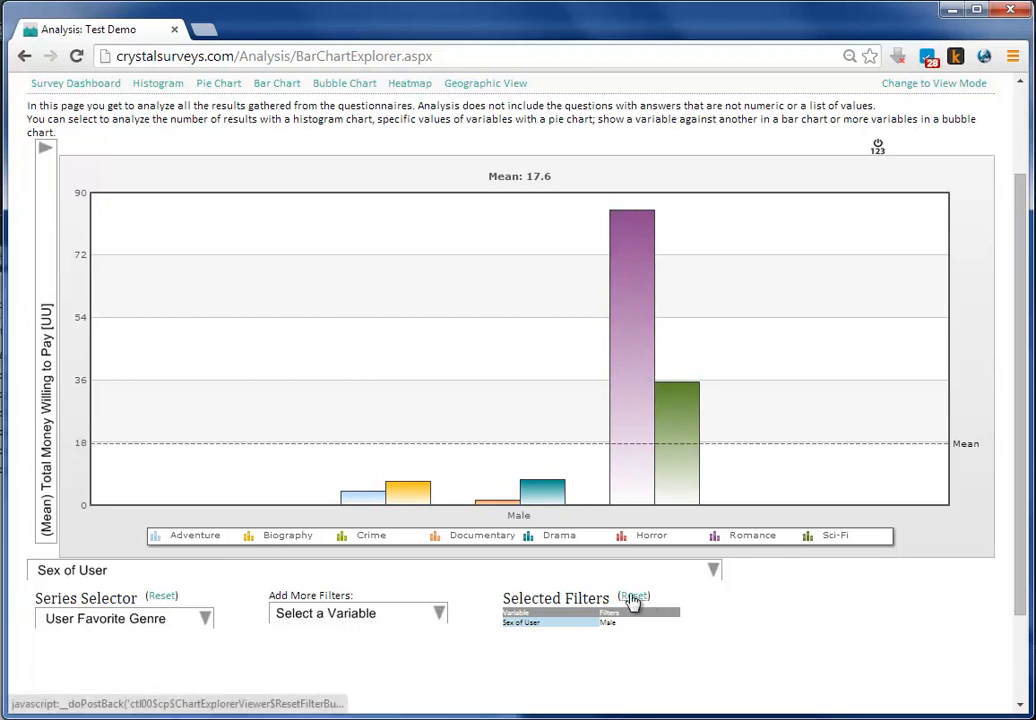
Step: Switch to the bubble chart analysis and view the variables available for bubble size without changing the selection
left_click(340, 85)
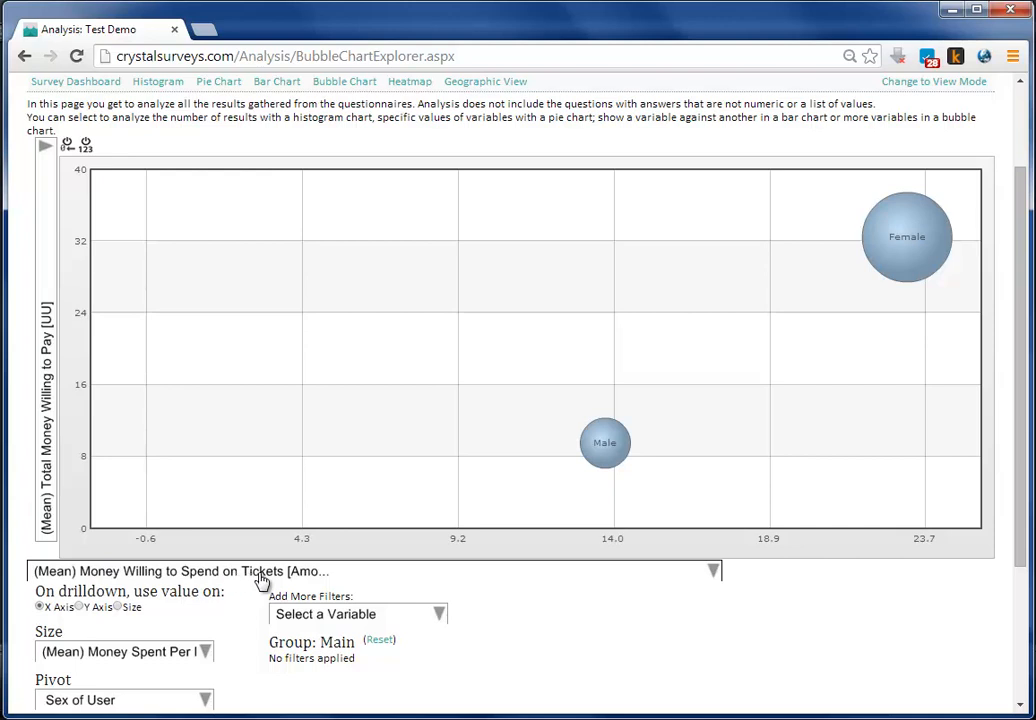
left_click(205, 654)
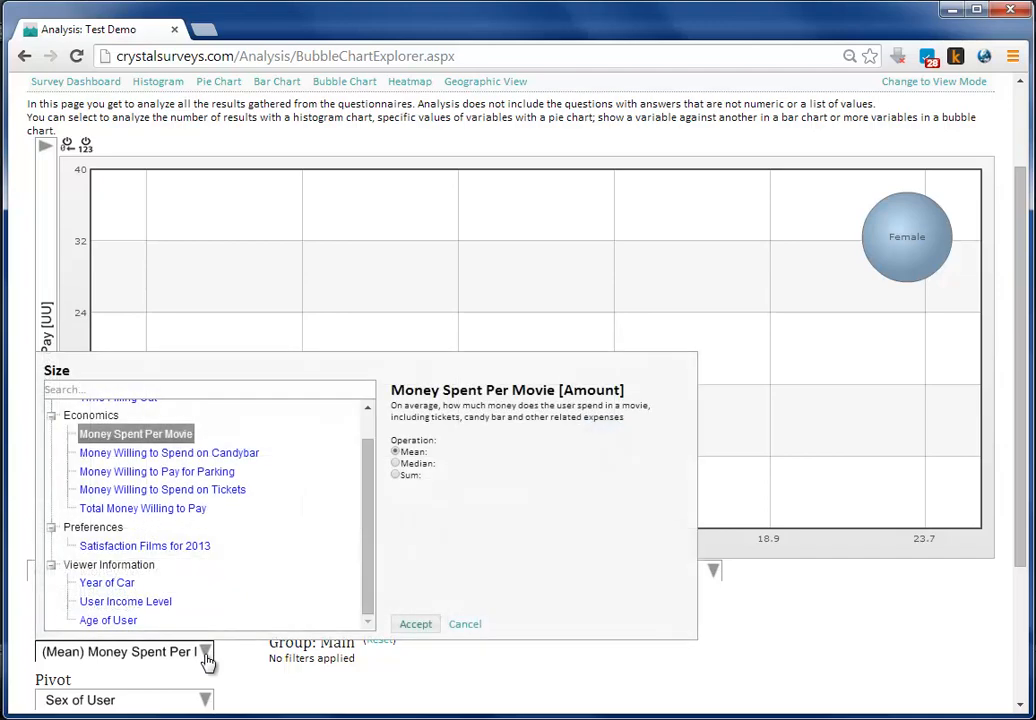
left_click(467, 626)
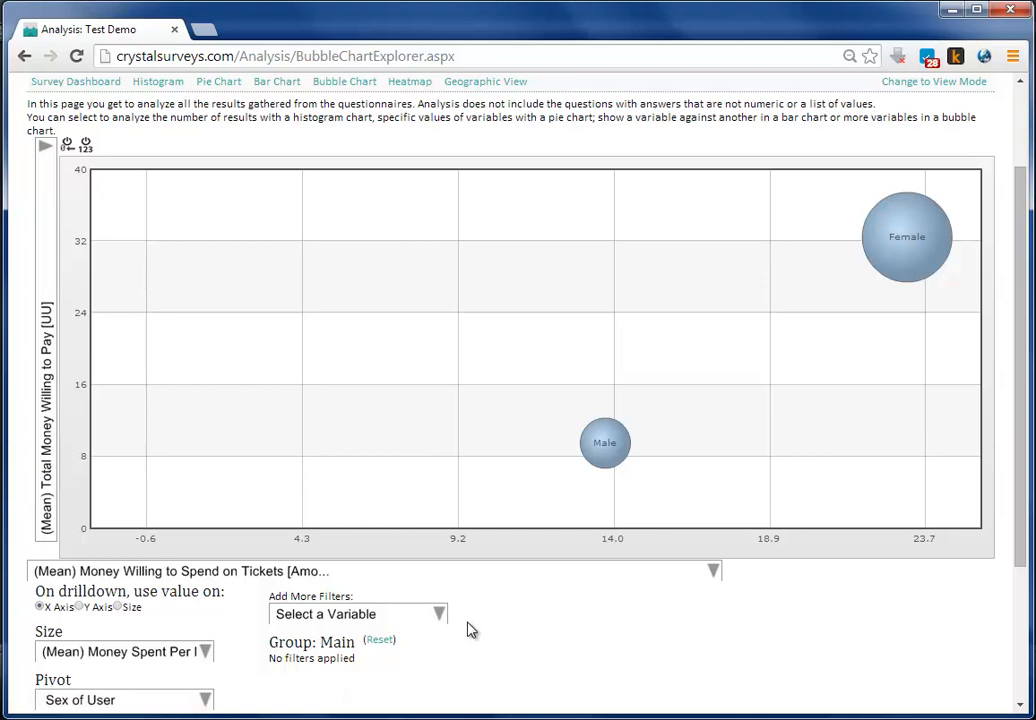
Step: Set the bubble chart's pivot variable to User Favorite Genre
left_click(206, 701)
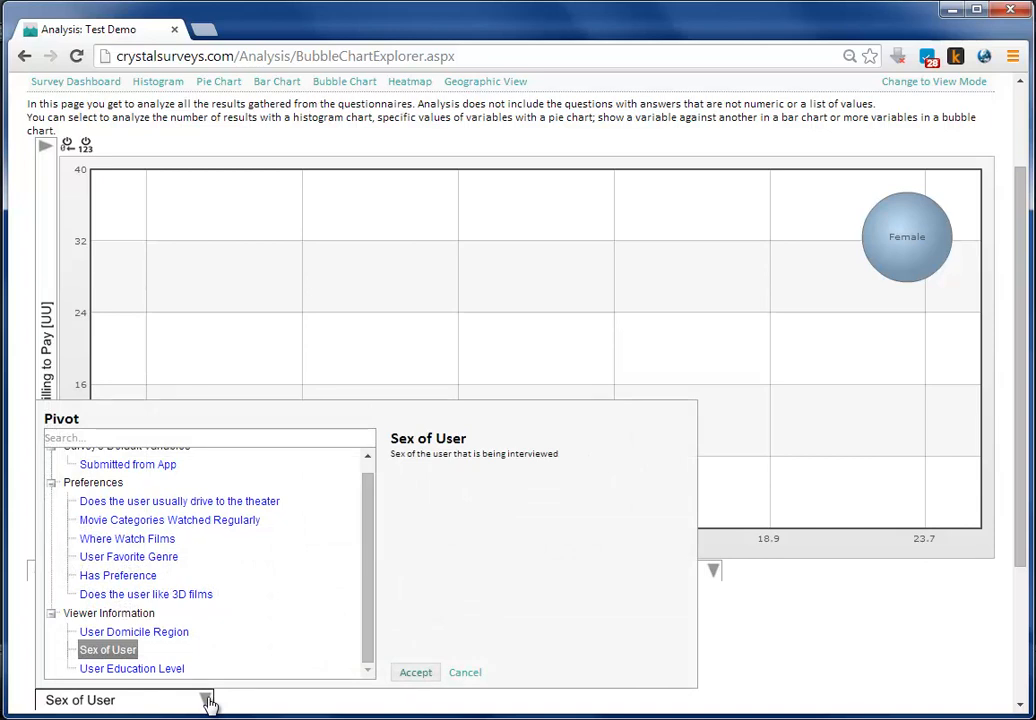
left_click(155, 566)
left_click(410, 672)
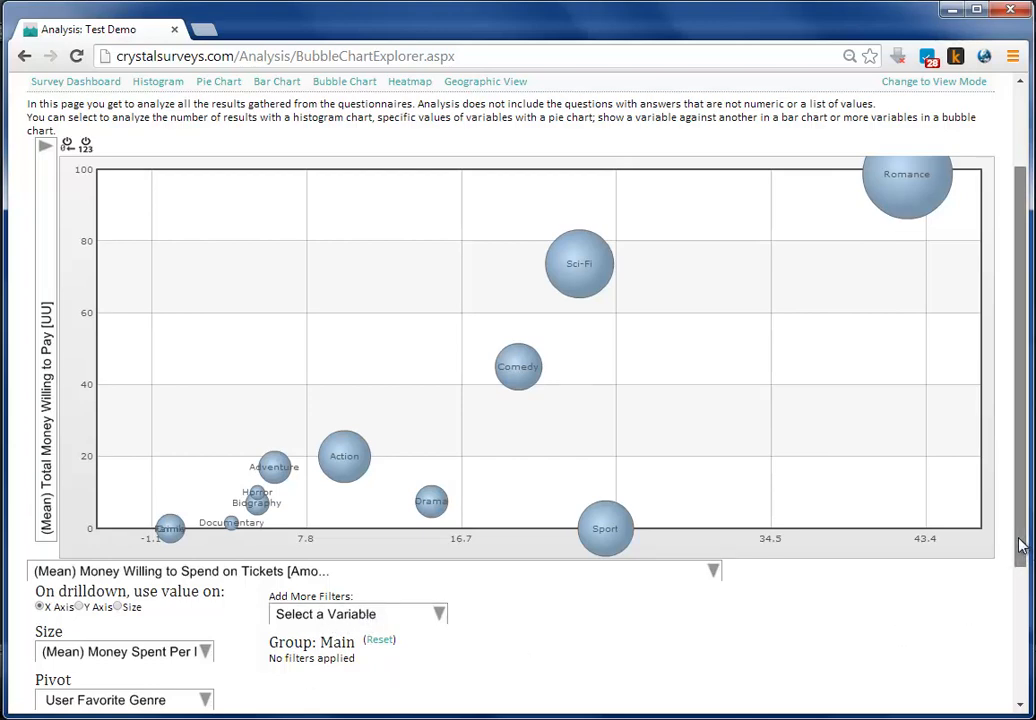
Step: Change the bubble chart's pivot variable back to Sex of User
scroll(1022, 550, "down", 1)
left_click_drag(1020, 555, 1018, 580)
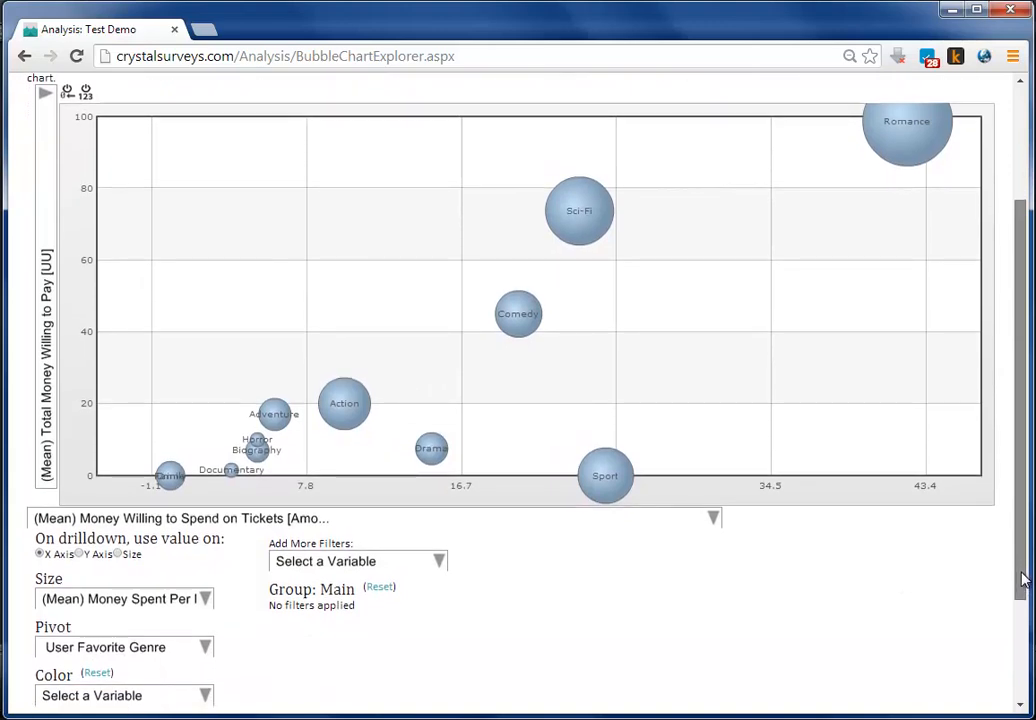
left_click(170, 656)
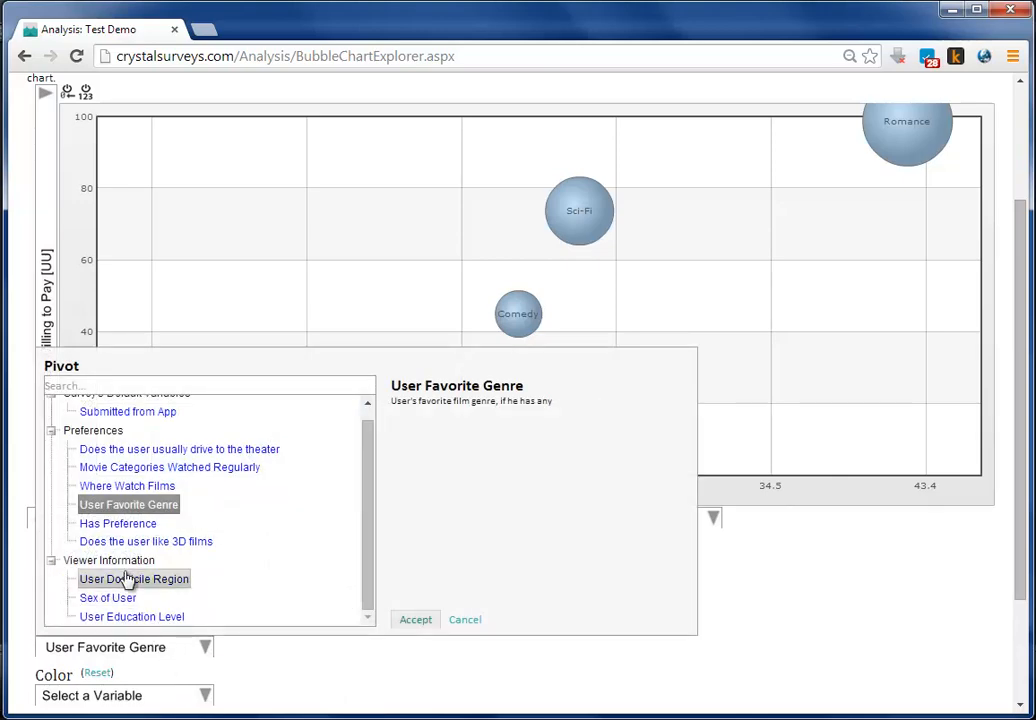
left_click(100, 598)
left_click(416, 619)
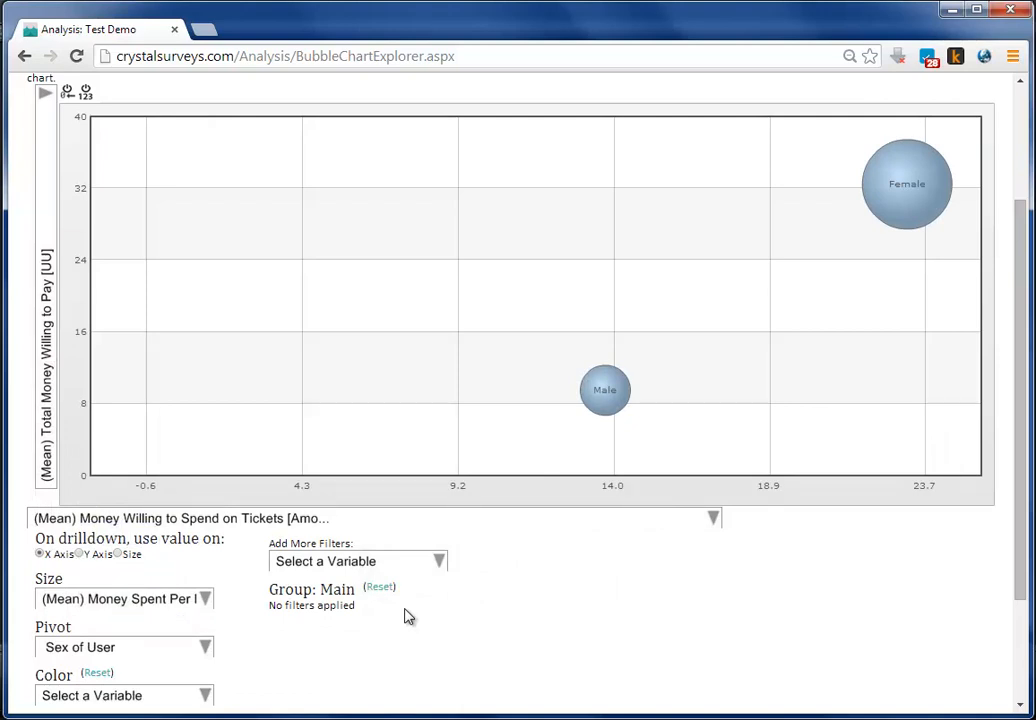
Step: Set the bubble chart's color variable to User Favorite Genre
left_click(203, 695)
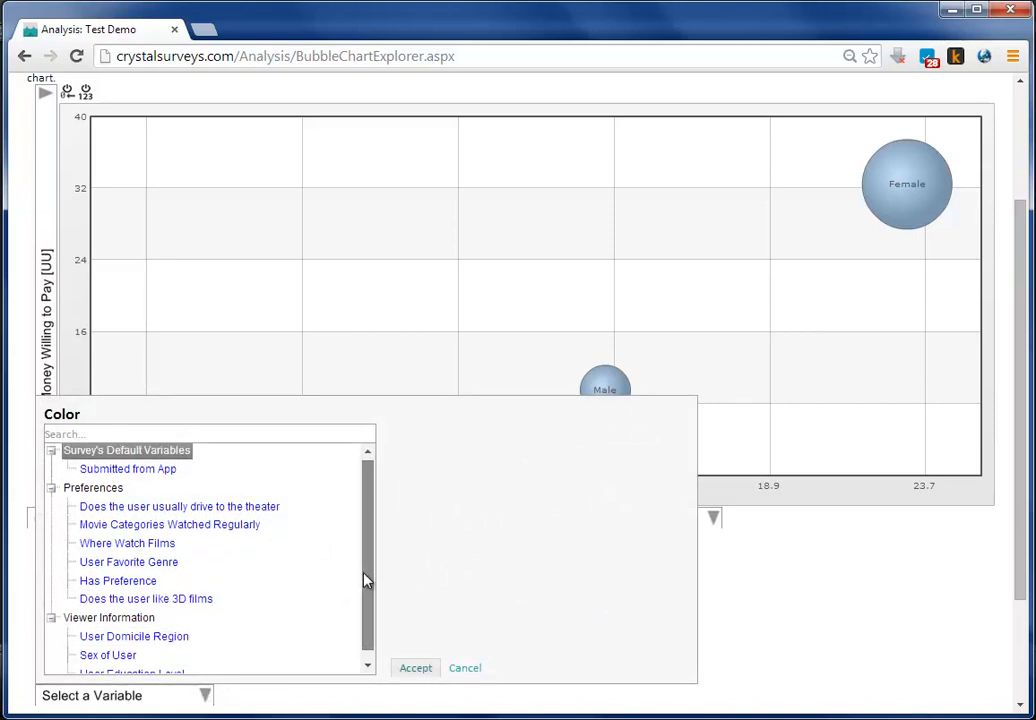
left_click_drag(365, 578, 365, 592)
left_click(169, 554)
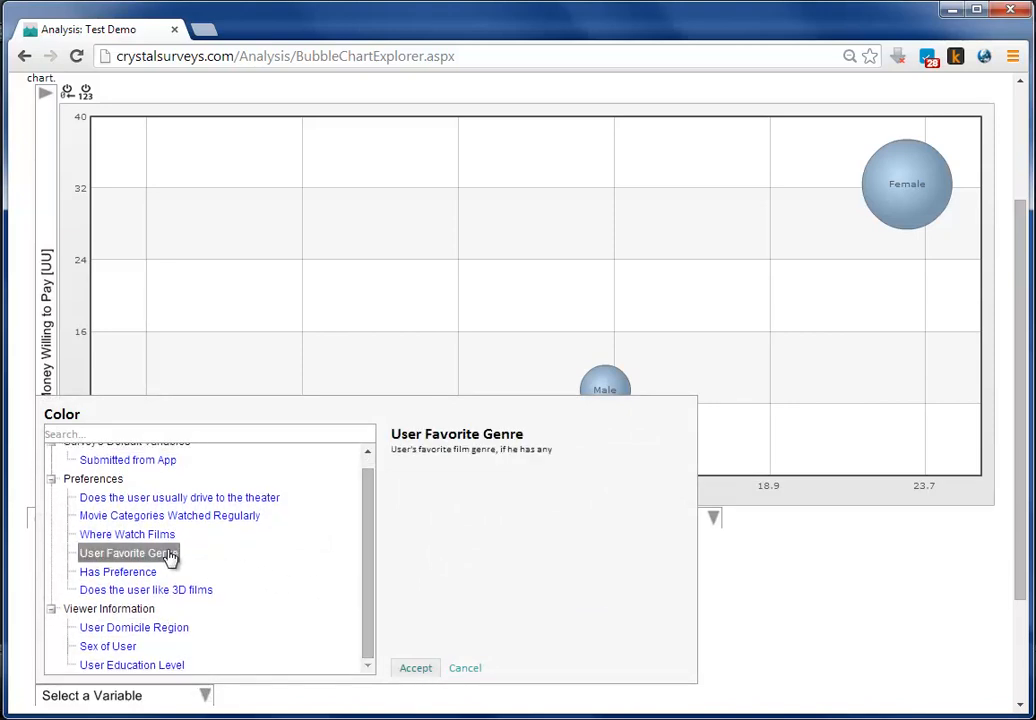
left_click(413, 668)
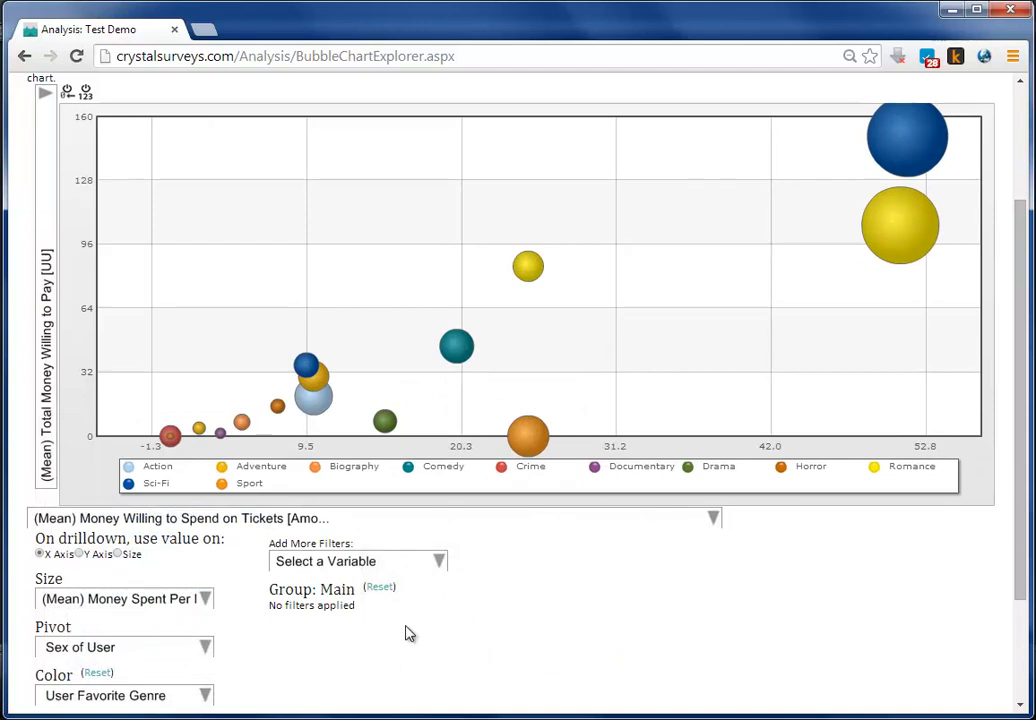
Step: Hide every genre series in the bubble chart, from Action through Sport
left_click(140, 467)
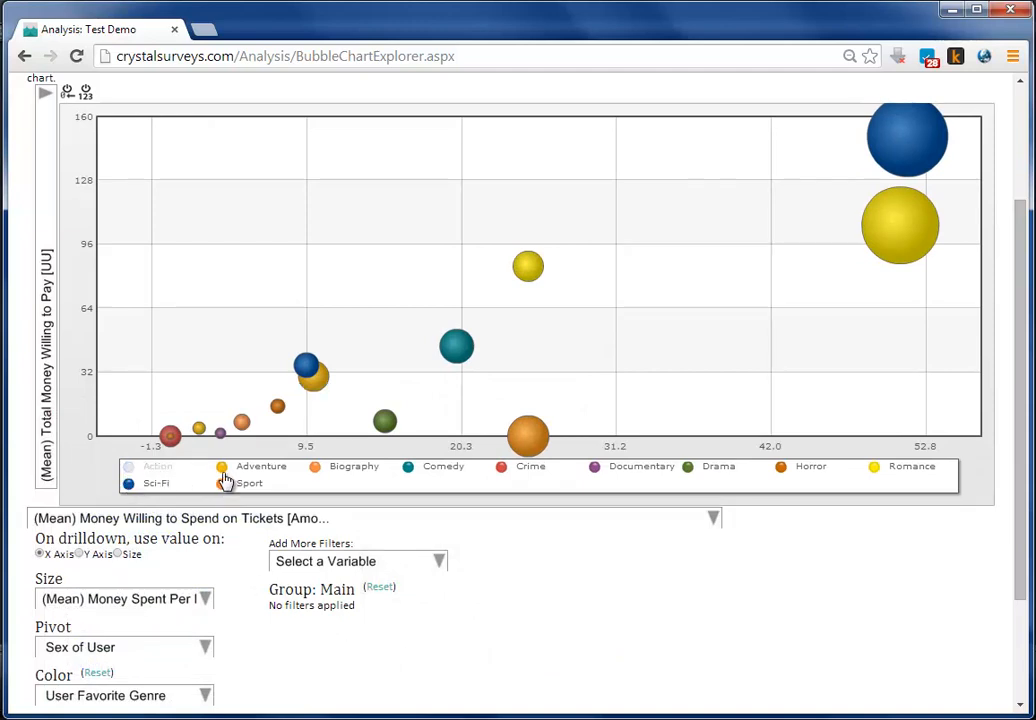
left_click(283, 472)
left_click(330, 472)
left_click(408, 472)
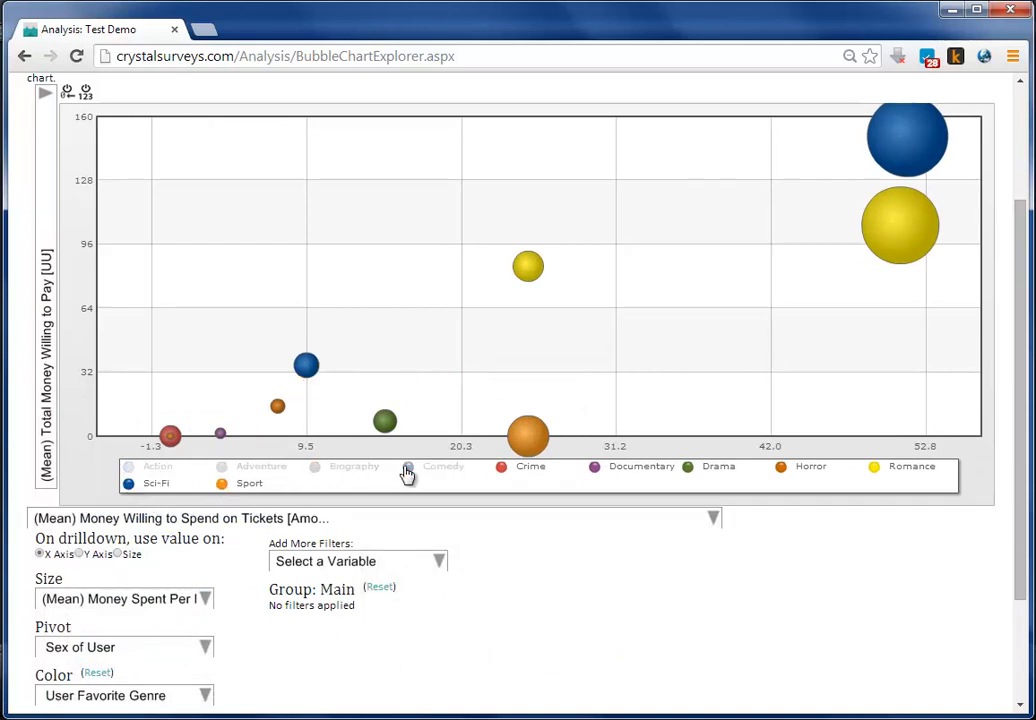
left_click(505, 478)
left_click(594, 477)
left_click(688, 478)
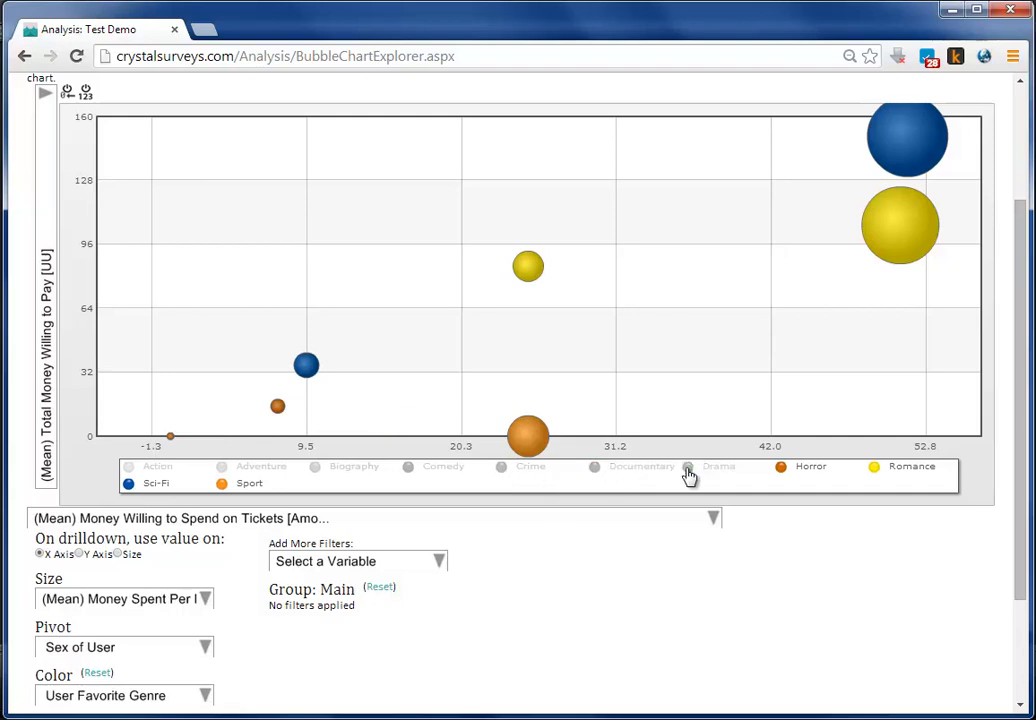
left_click(781, 472)
left_click(869, 470)
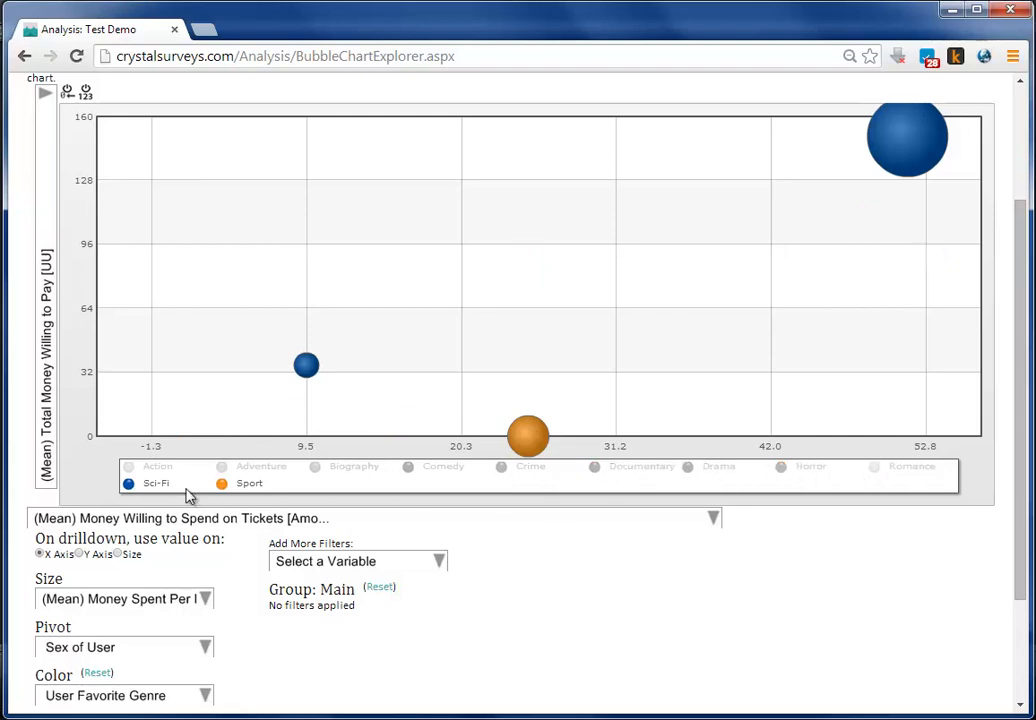
left_click(130, 486)
left_click(226, 487)
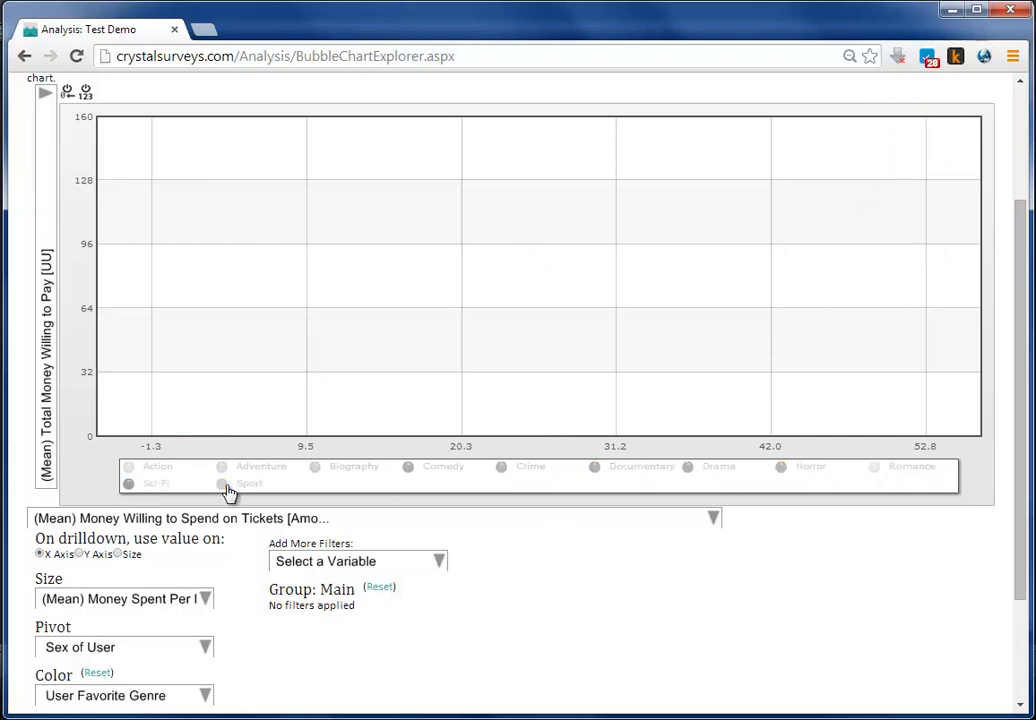
Step: Show and hide the genres from Action through Romance one at a time to examine each genre's bubbles separately
left_click(131, 469)
left_click(131, 469)
left_click(221, 470)
left_click(221, 470)
left_click(316, 470)
left_click(344, 471)
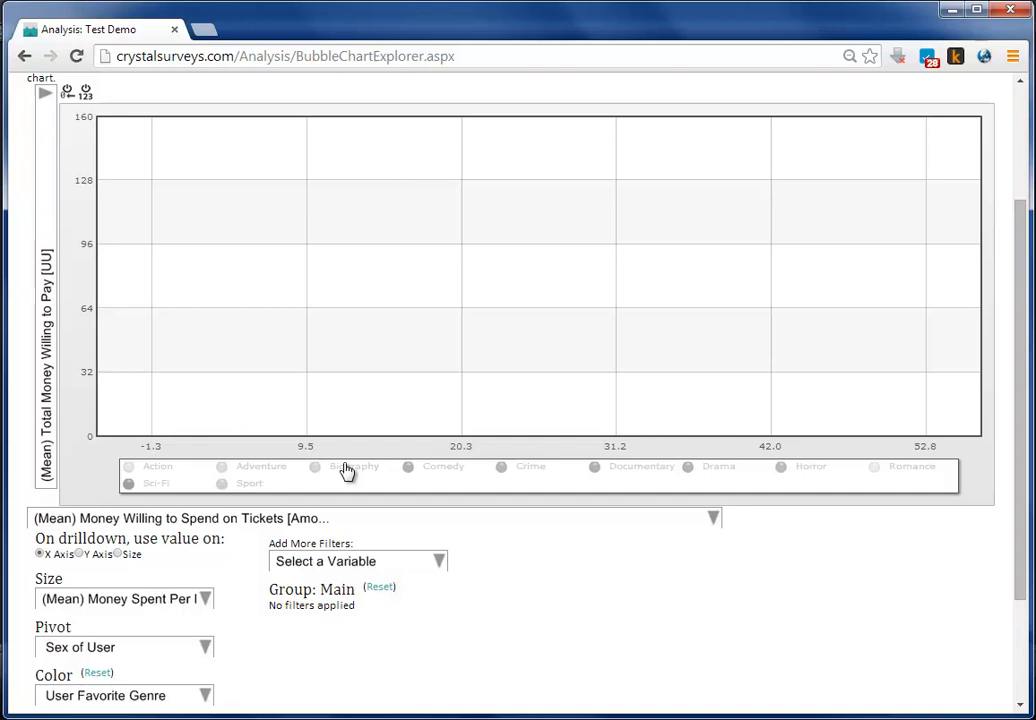
left_click(410, 469)
left_click(410, 469)
left_click(502, 472)
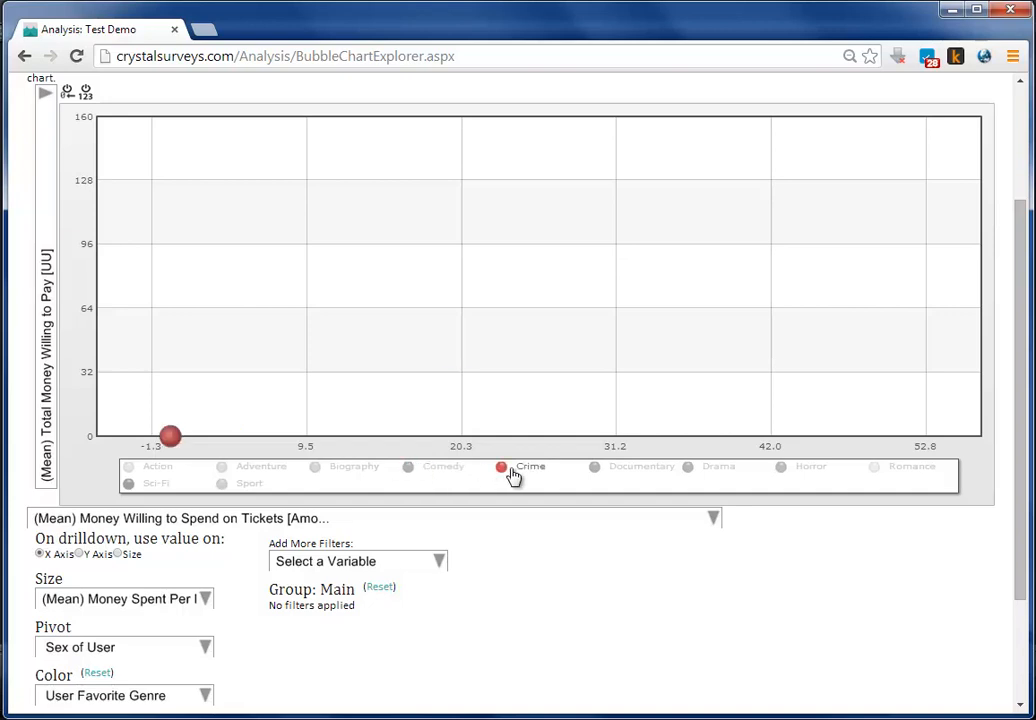
left_click(512, 474)
left_click(601, 476)
left_click(601, 476)
left_click(704, 481)
left_click(703, 479)
left_click(795, 479)
left_click(797, 479)
left_click(872, 479)
left_click(872, 479)
Step: Show the Sci-Fi and Sport series in the bubble chart and inspect the two Sci-Fi bubbles
left_click(128, 485)
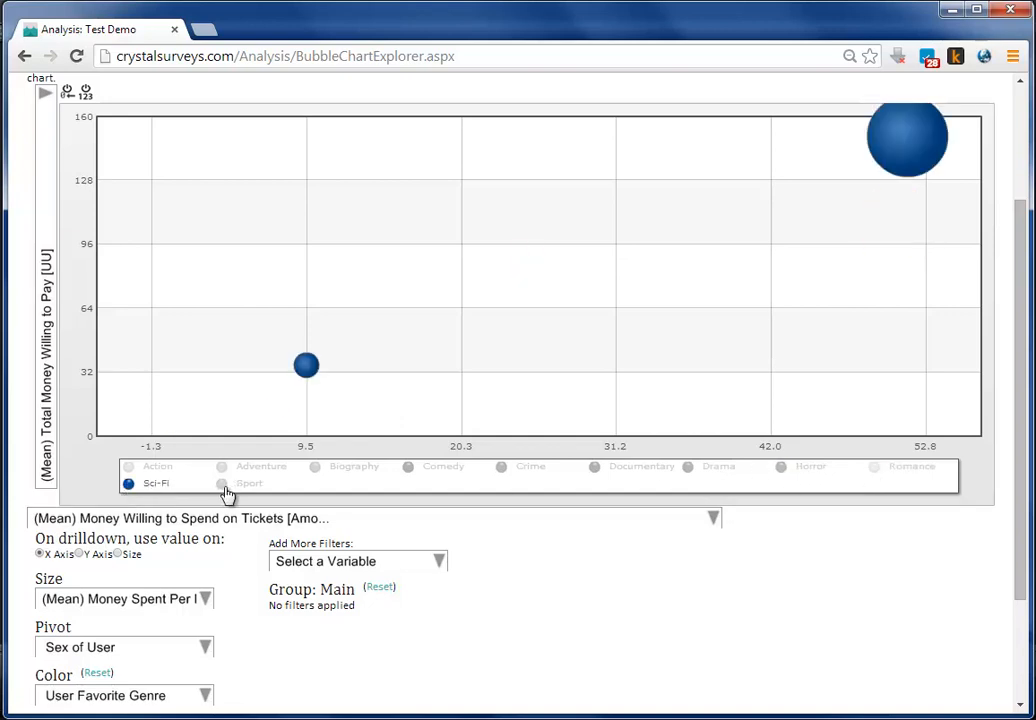
left_click(223, 485)
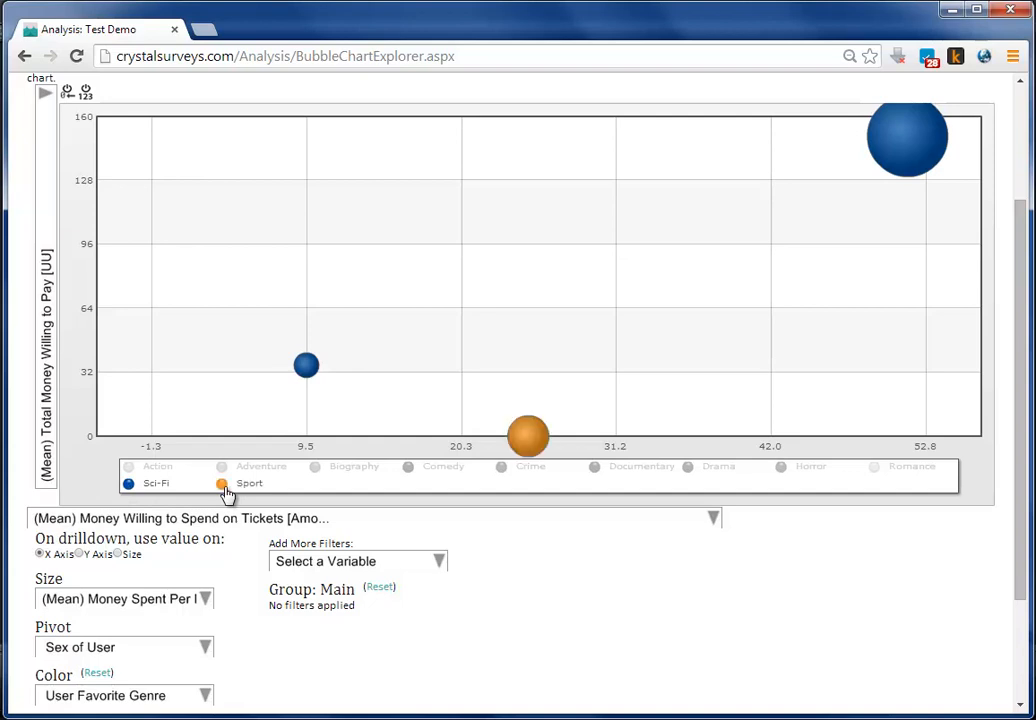
mouse_move(301, 376)
mouse_move(883, 155)
Step: Switch to the heatmap analysis and set its Y axis to the mean of Money Spent Per Movie
scroll(400, 358, "up", 3)
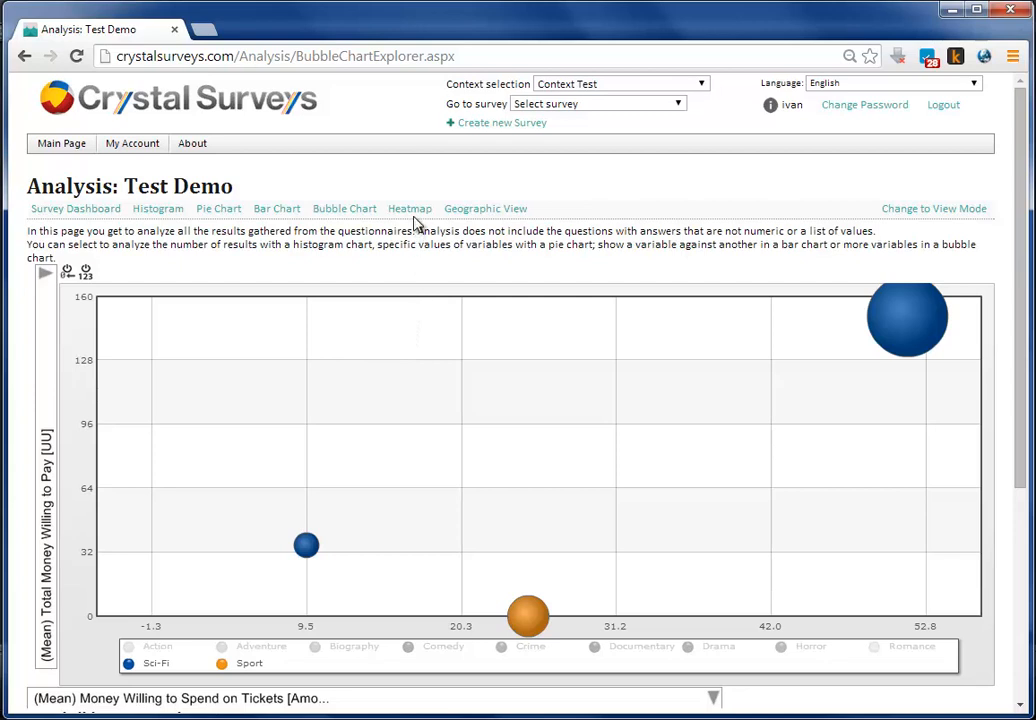
left_click(412, 212)
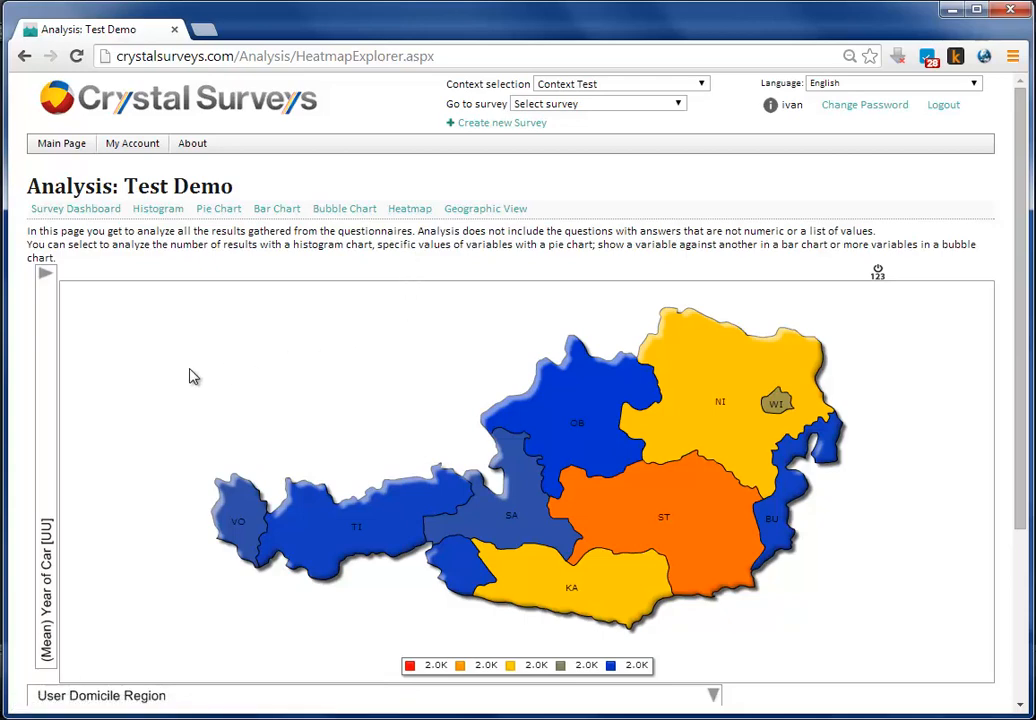
left_click(51, 379)
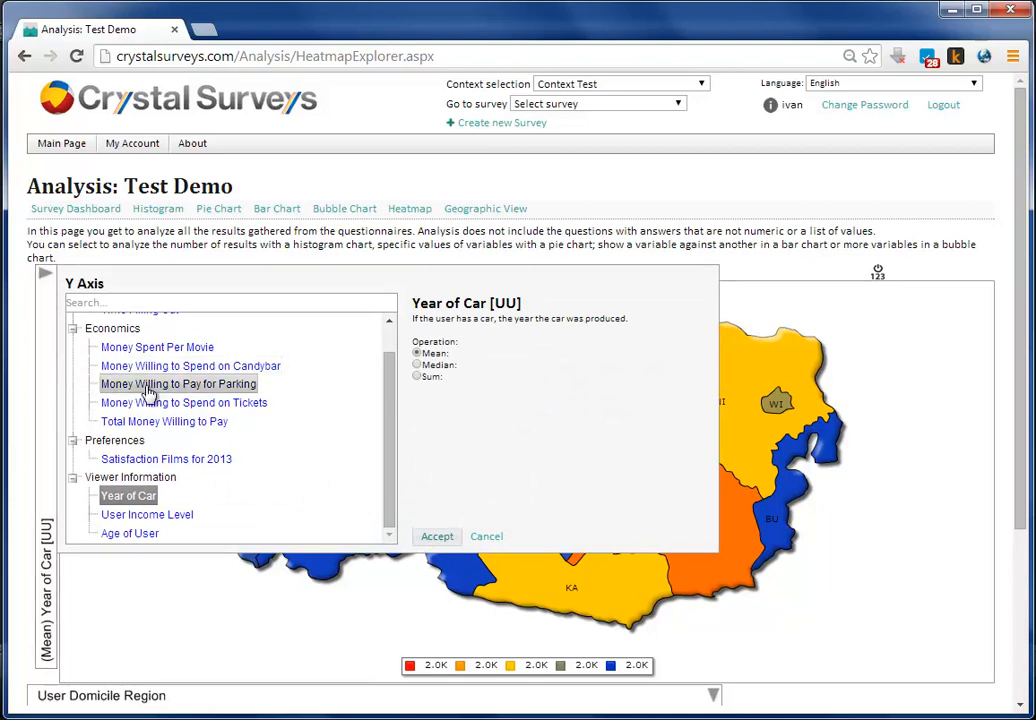
left_click(156, 349)
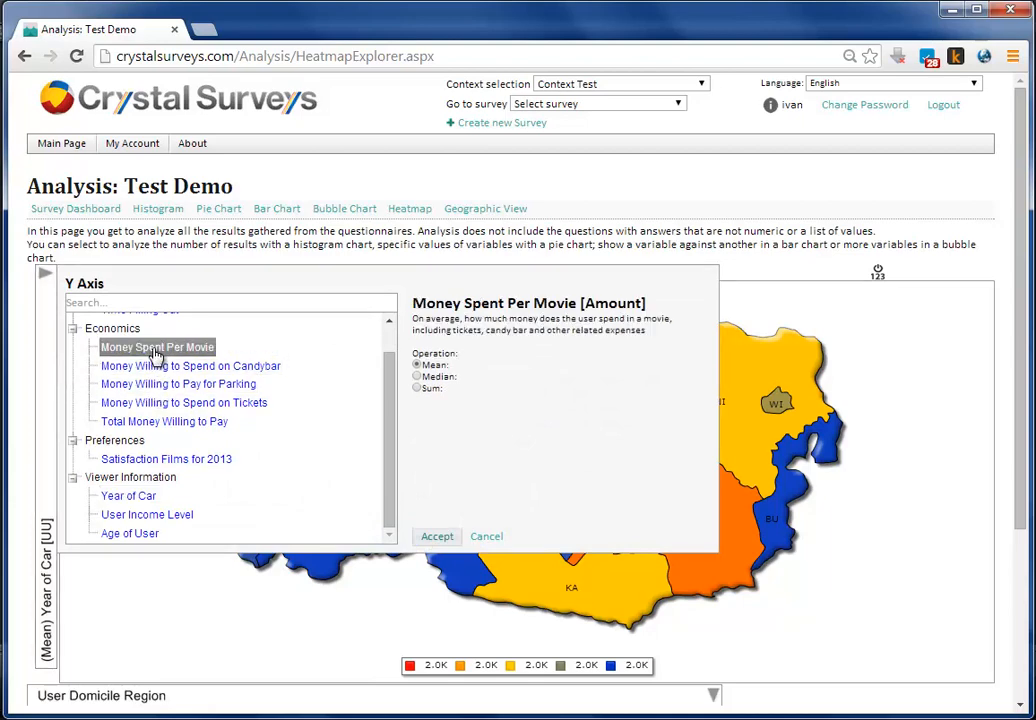
left_click(437, 537)
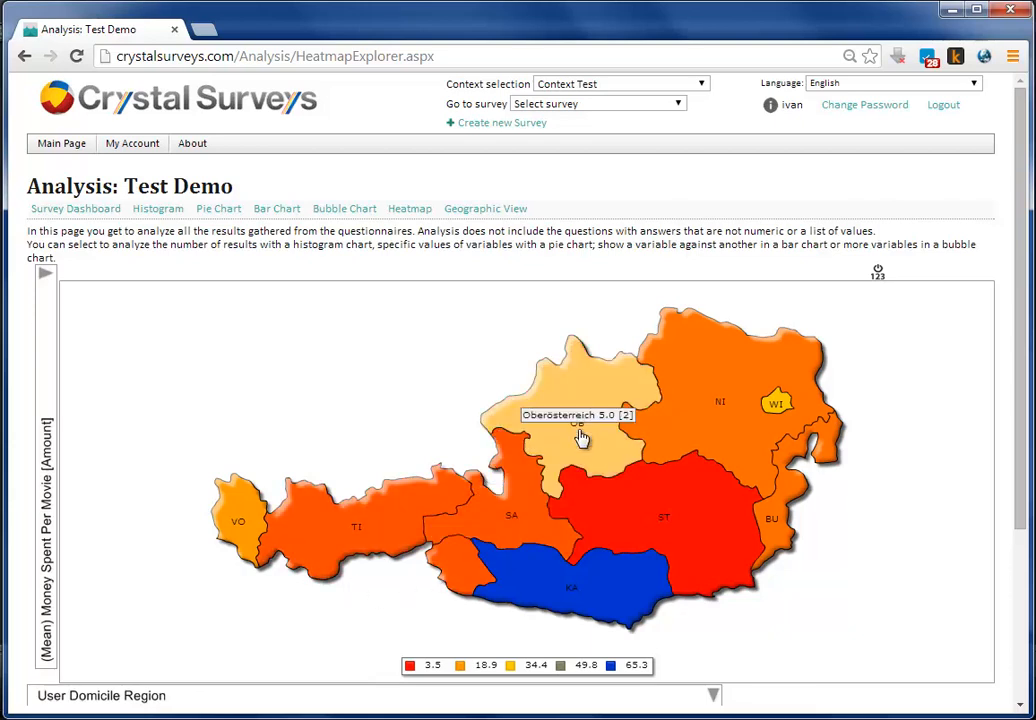
Step: Switch to the geographic view and check the averages of the Wien cluster, the cluster north of Penzing and the Donaustadt cluster
left_click(513, 211)
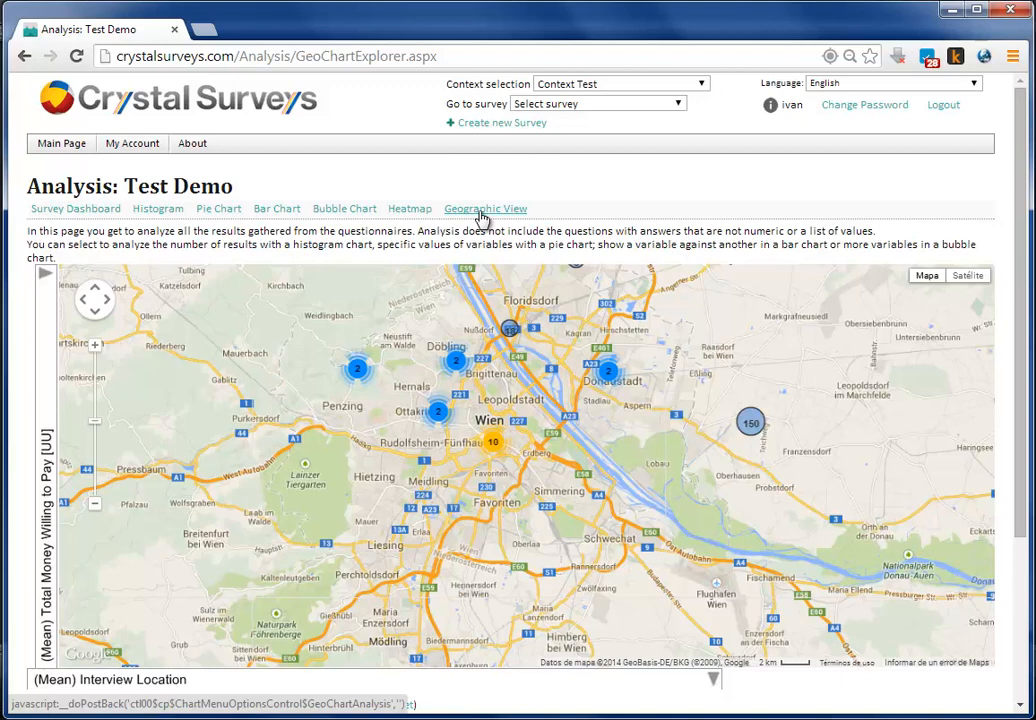
left_click(482, 212)
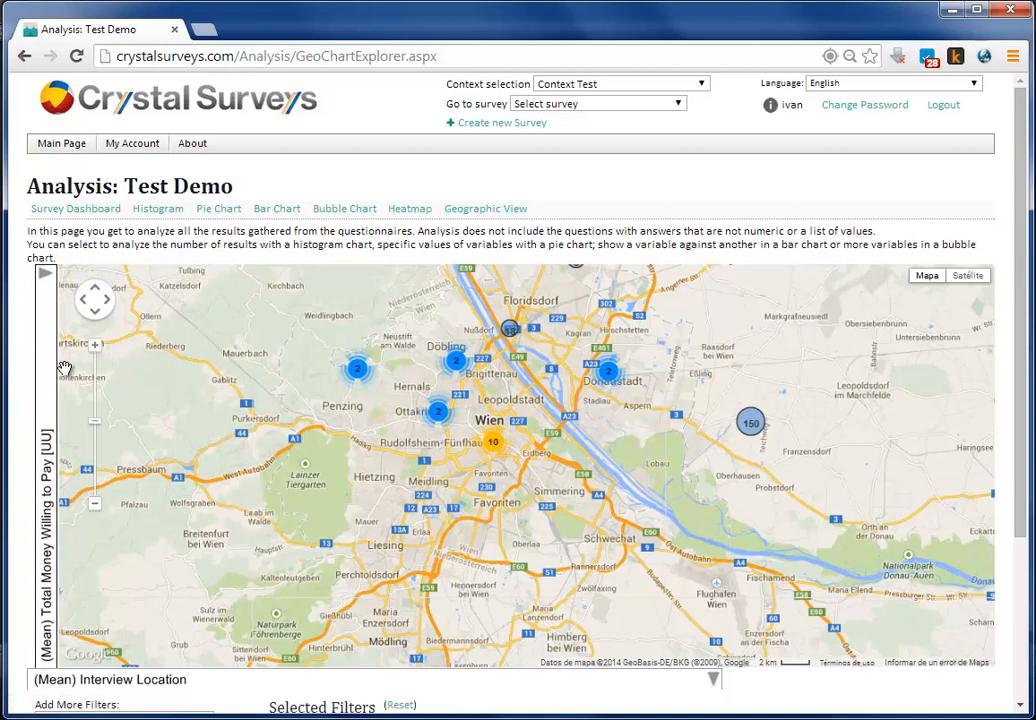
left_click(495, 449)
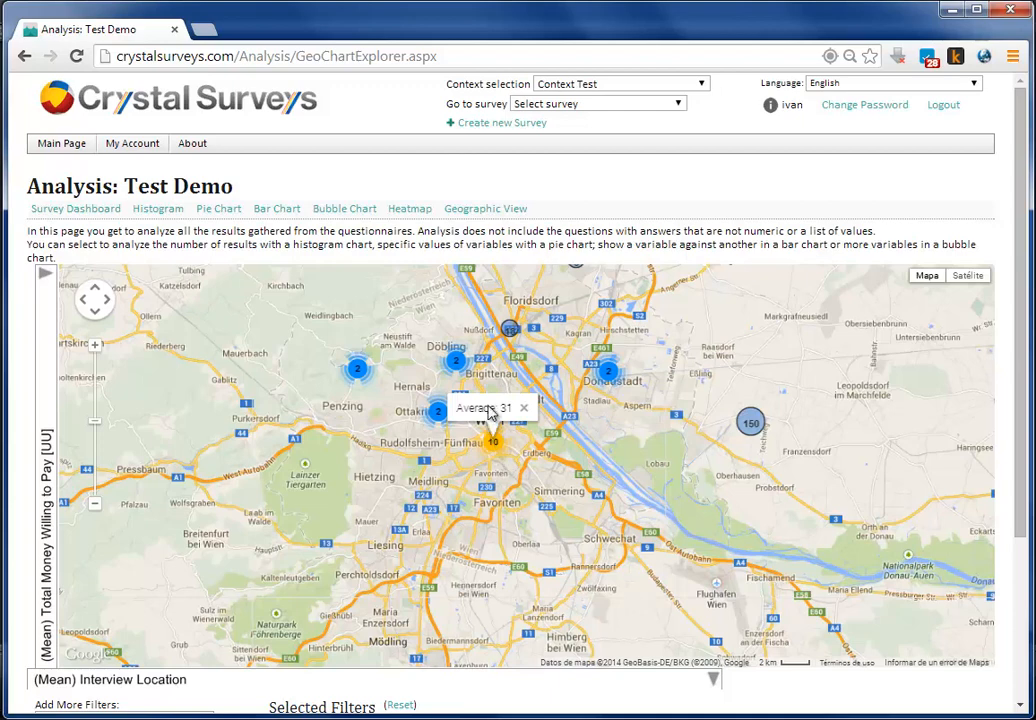
left_click(357, 374)
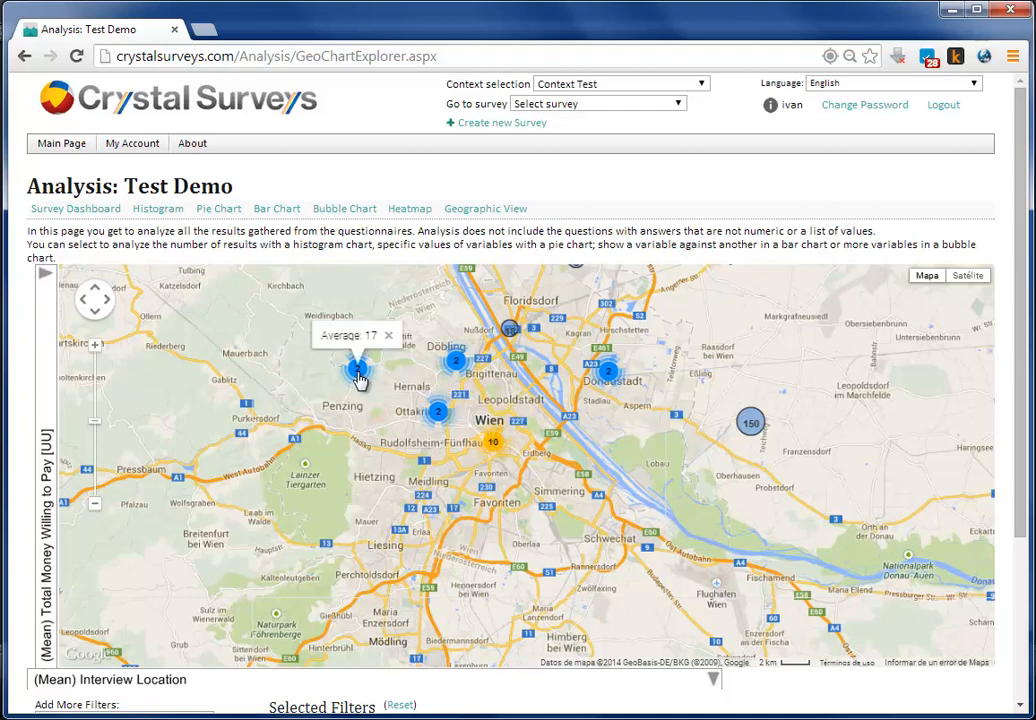
left_click(607, 373)
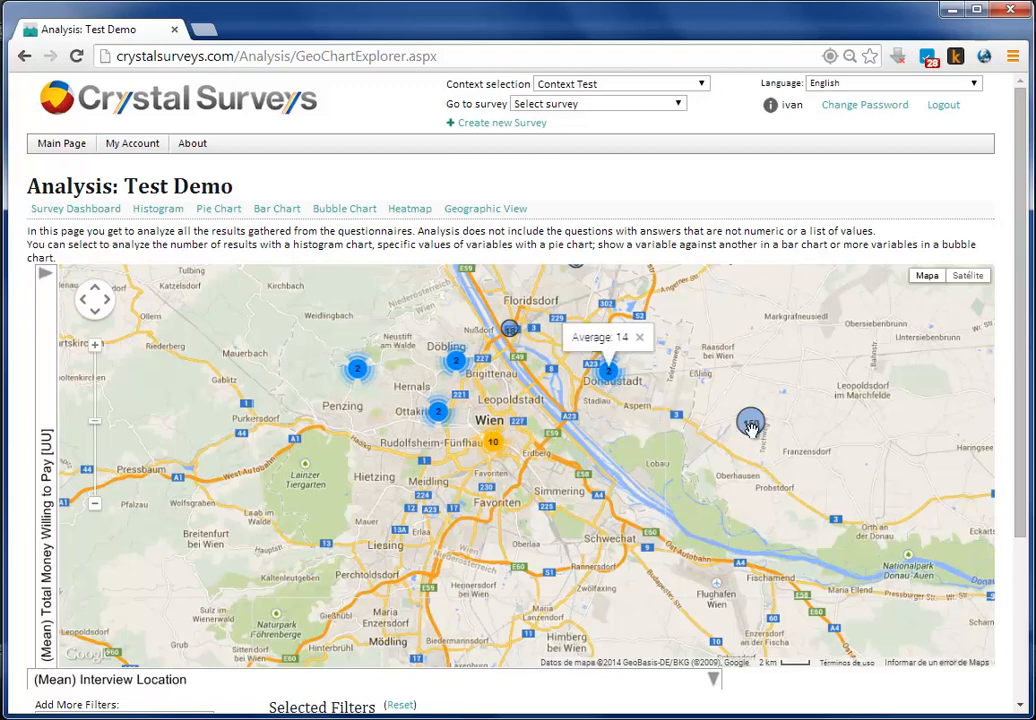